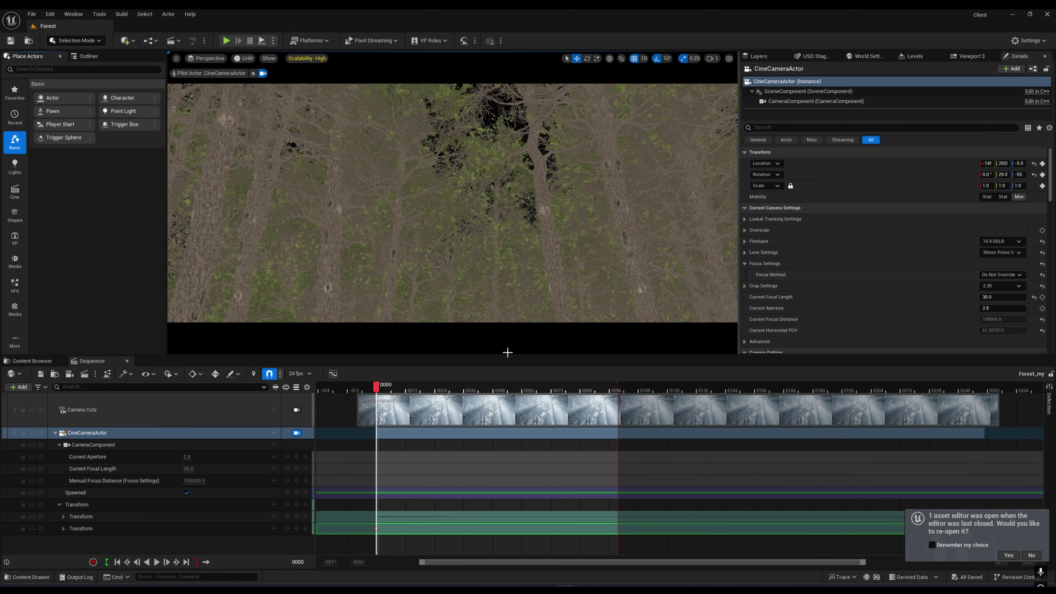
Show the forest viewport in Lit mode, followed by the Base Color buffer visualization
click(244, 58)
click(253, 79)
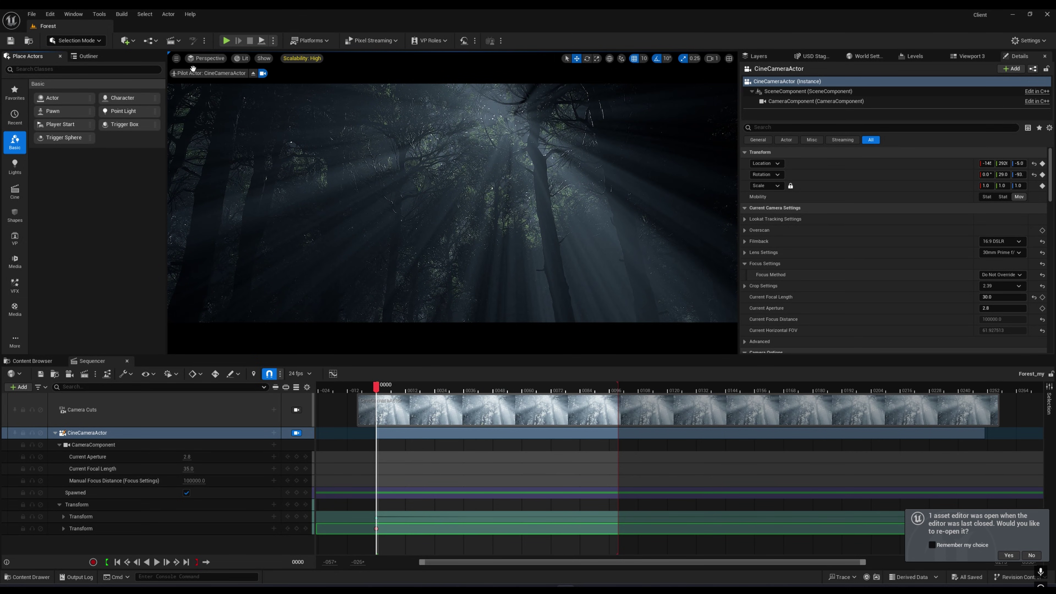
click(241, 59)
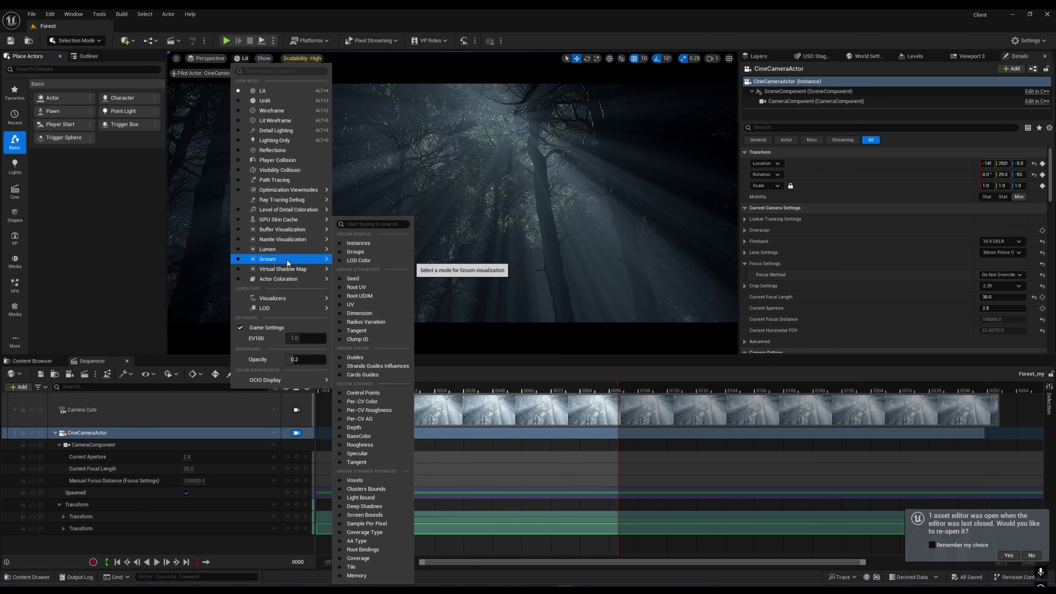
mouse_move(267, 240)
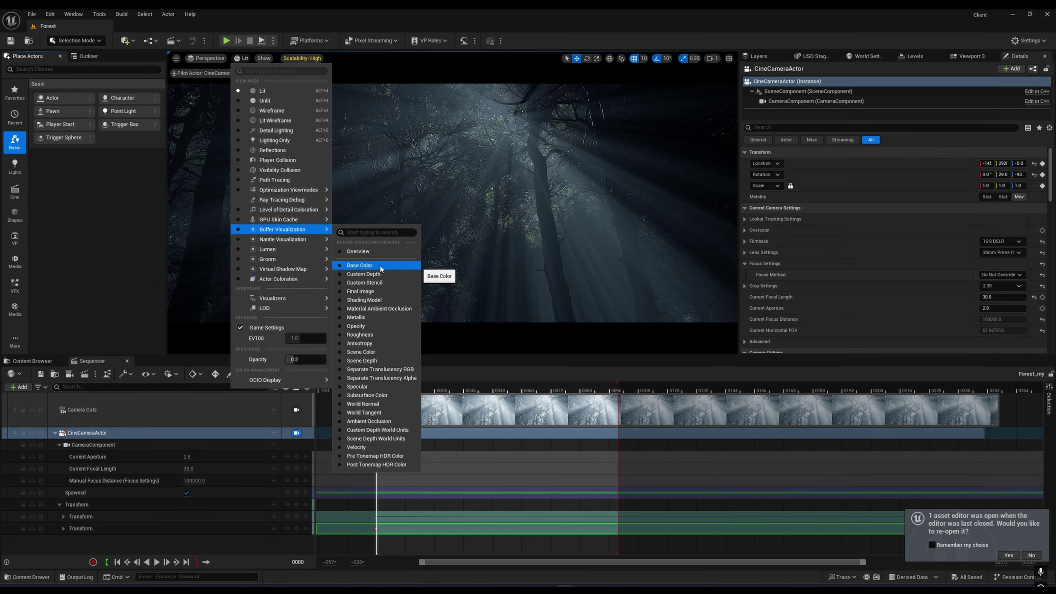
click(363, 266)
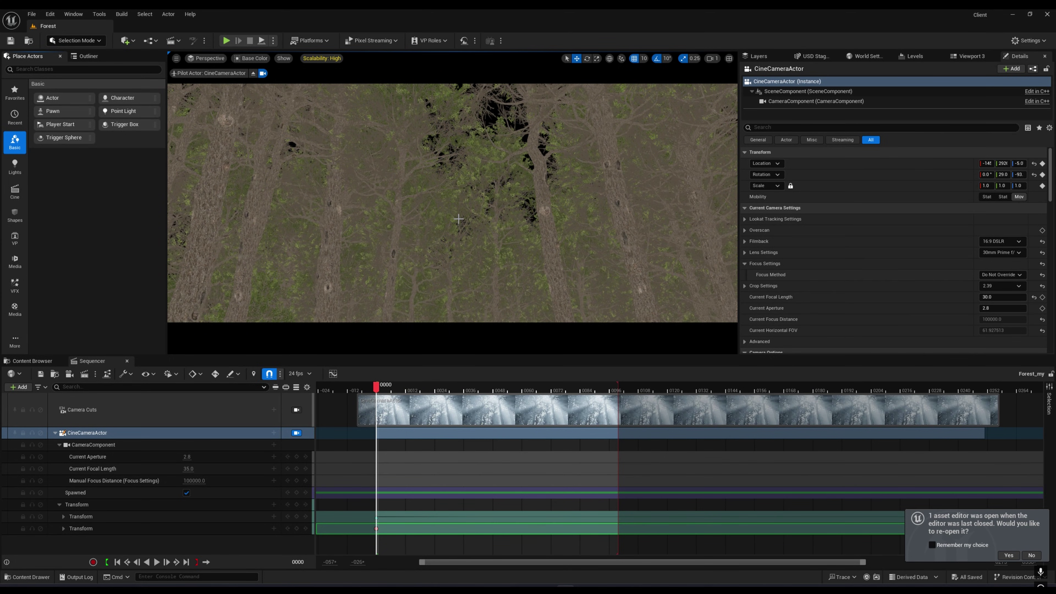
View the forest scene through the Custom Depth and Roughness buffer visualizations
click(251, 58)
mouse_move(265, 232)
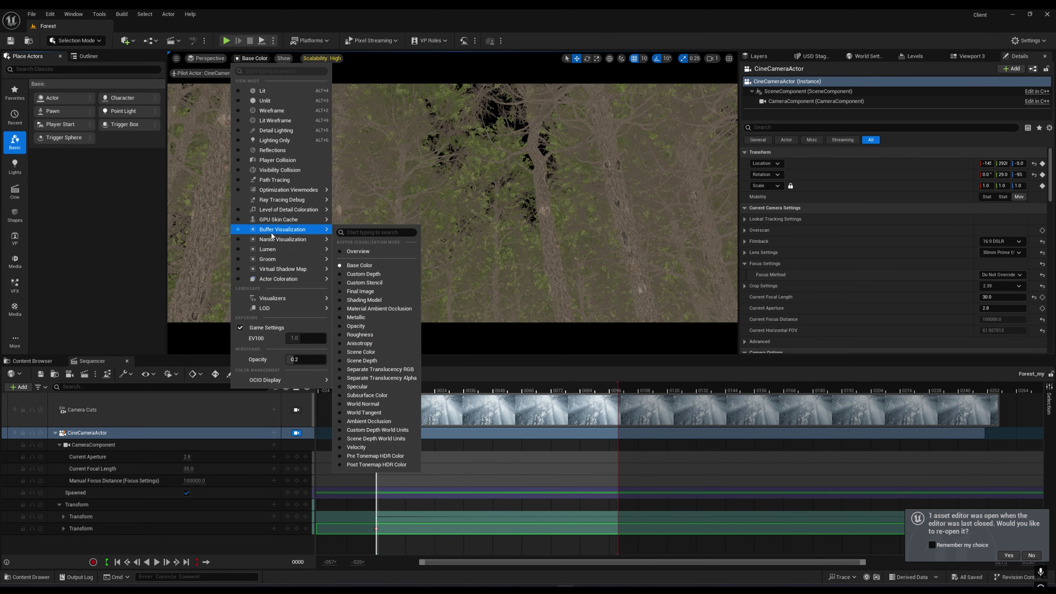
click(362, 274)
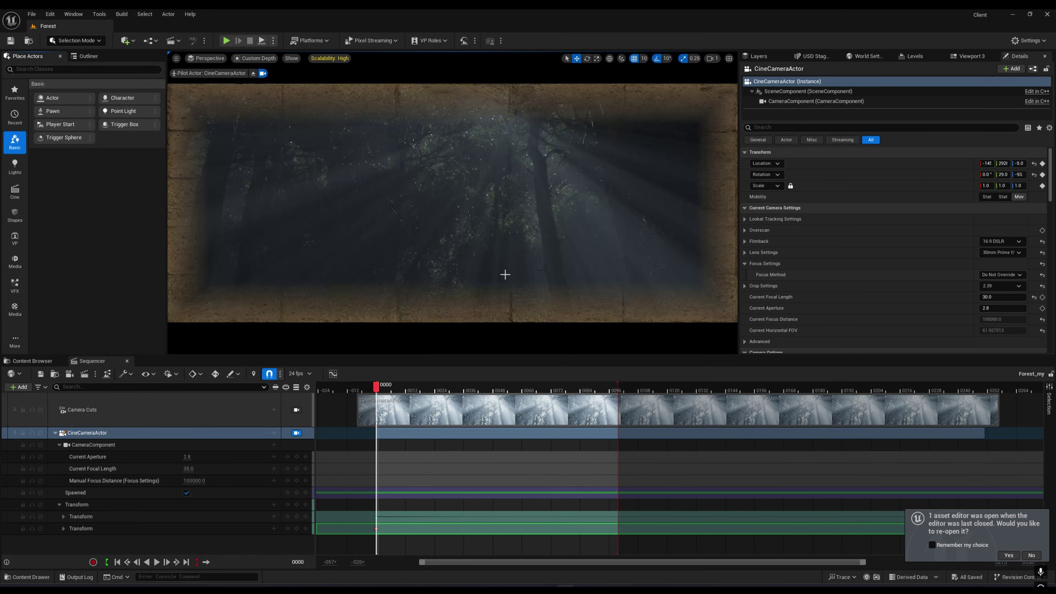
click(254, 58)
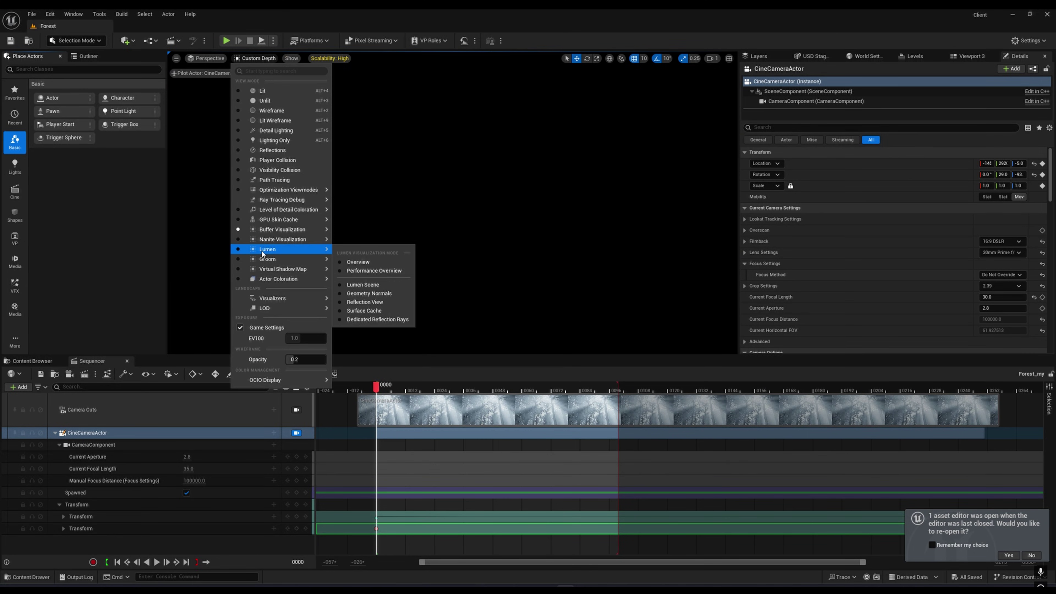
mouse_move(275, 229)
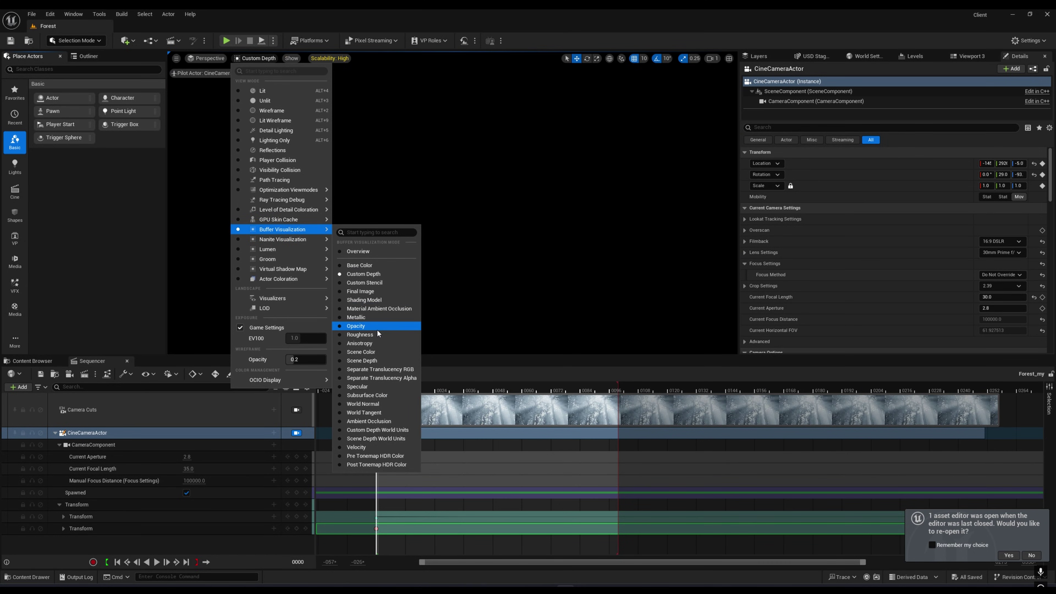
click(359, 335)
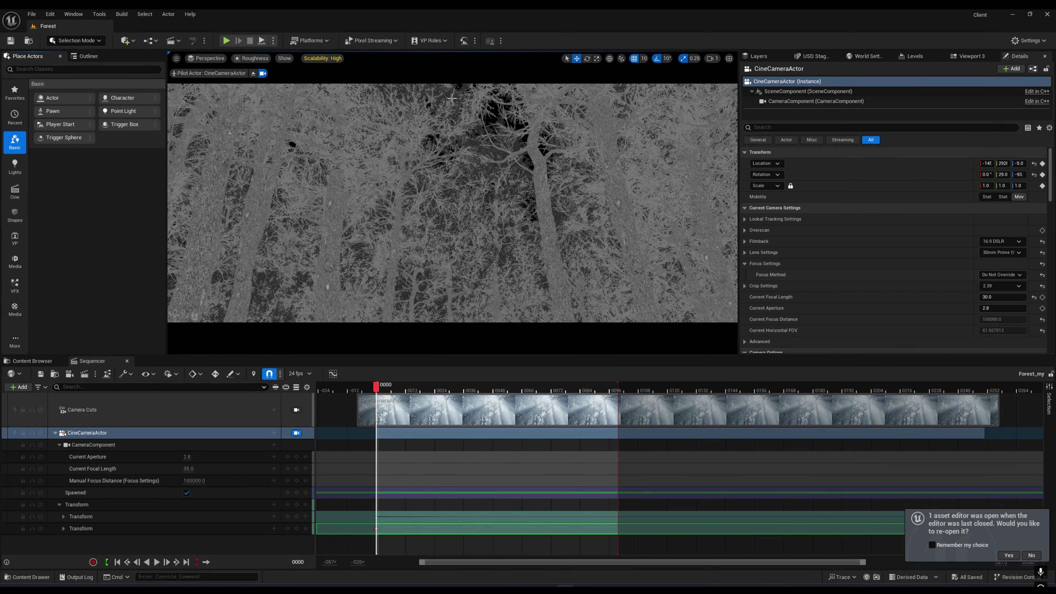
View the forest scene through the Scene Depth and Scene Color buffer visualizations
click(239, 59)
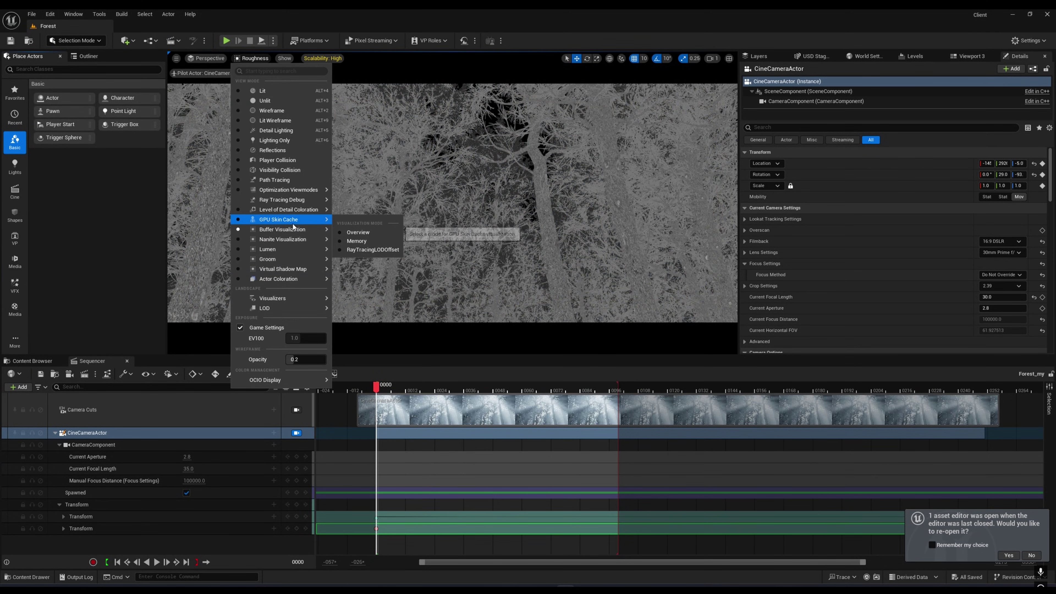
mouse_move(290, 228)
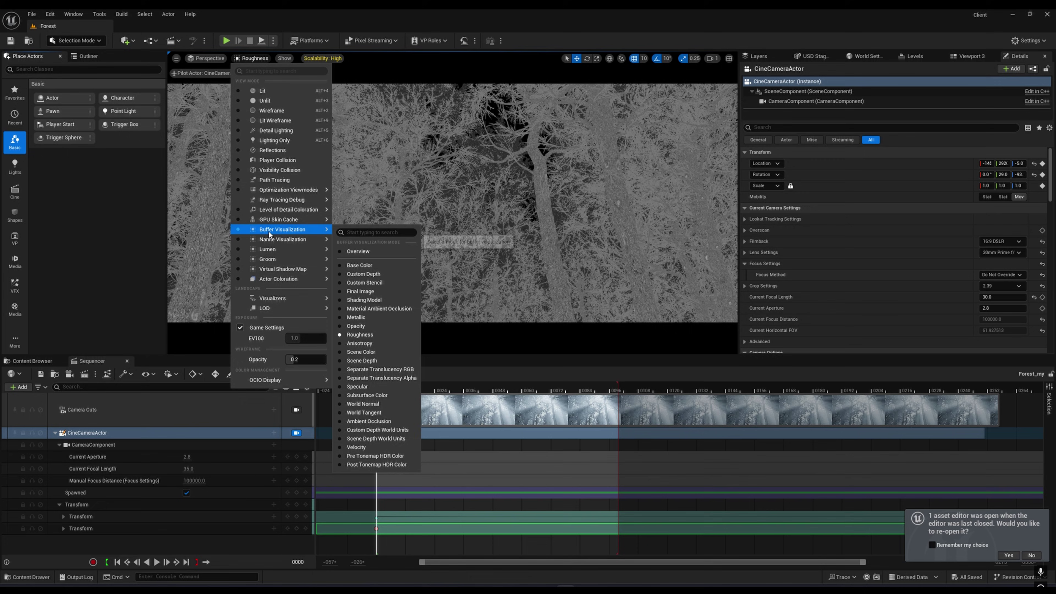
click(361, 358)
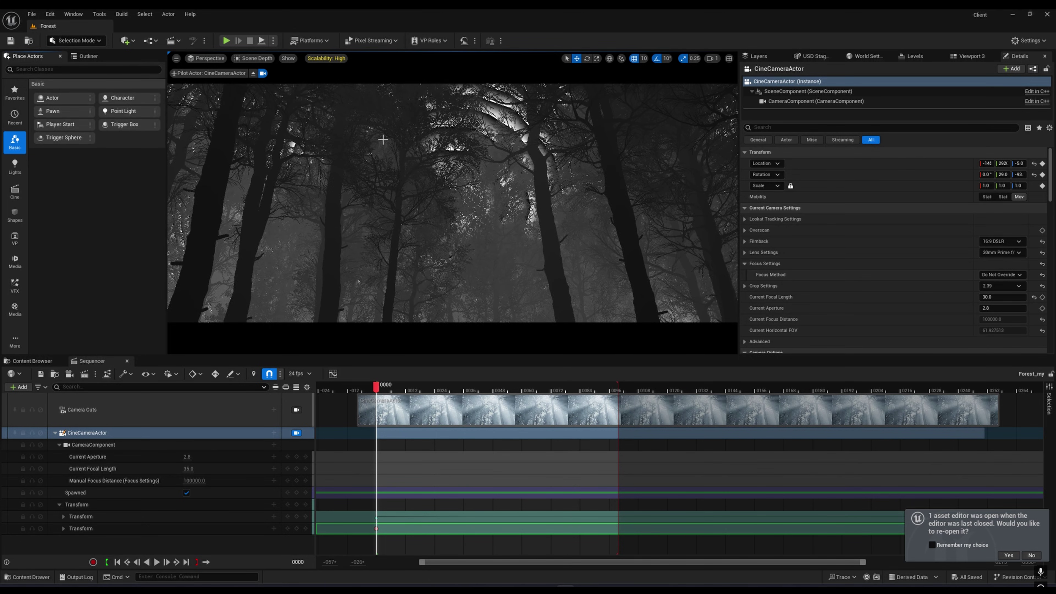
click(264, 59)
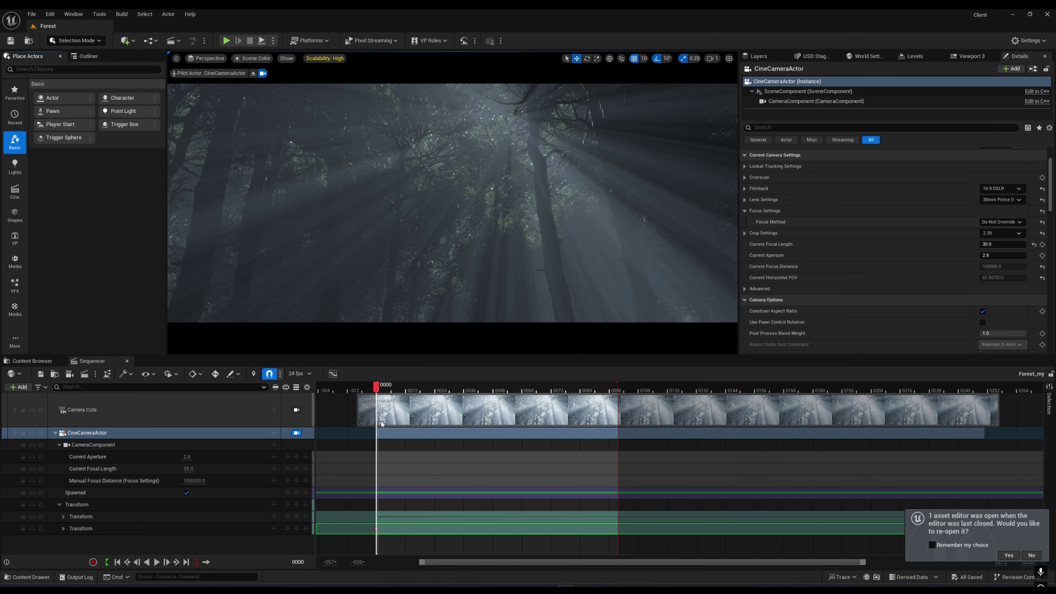
Open the Forest_my job's configuration in Movie Render Queue and import the "render" preset, discarding the unsaved configuration
click(85, 374)
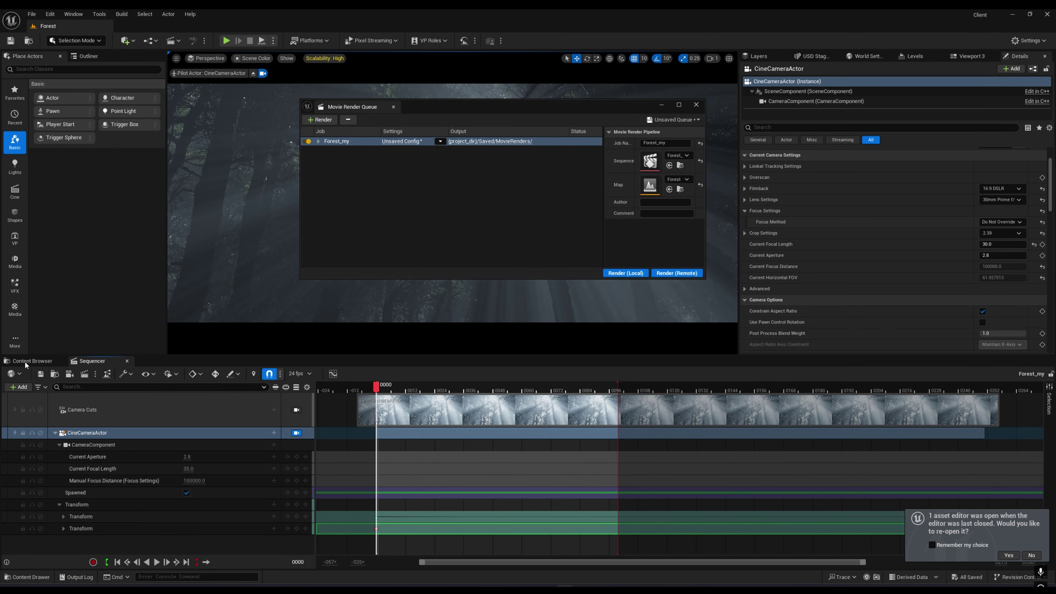
click(402, 141)
click(640, 185)
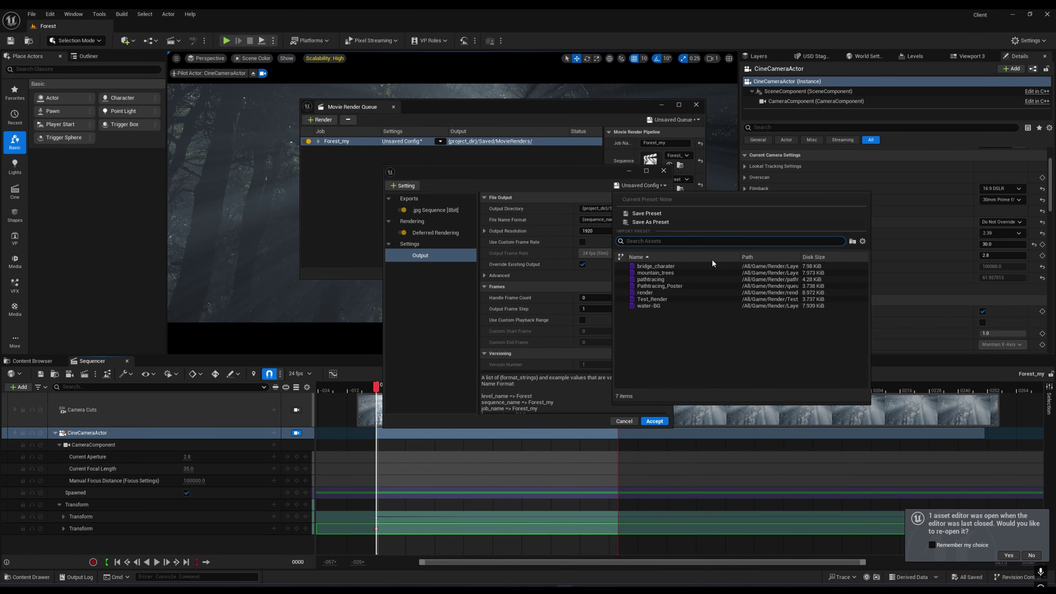
click(649, 290)
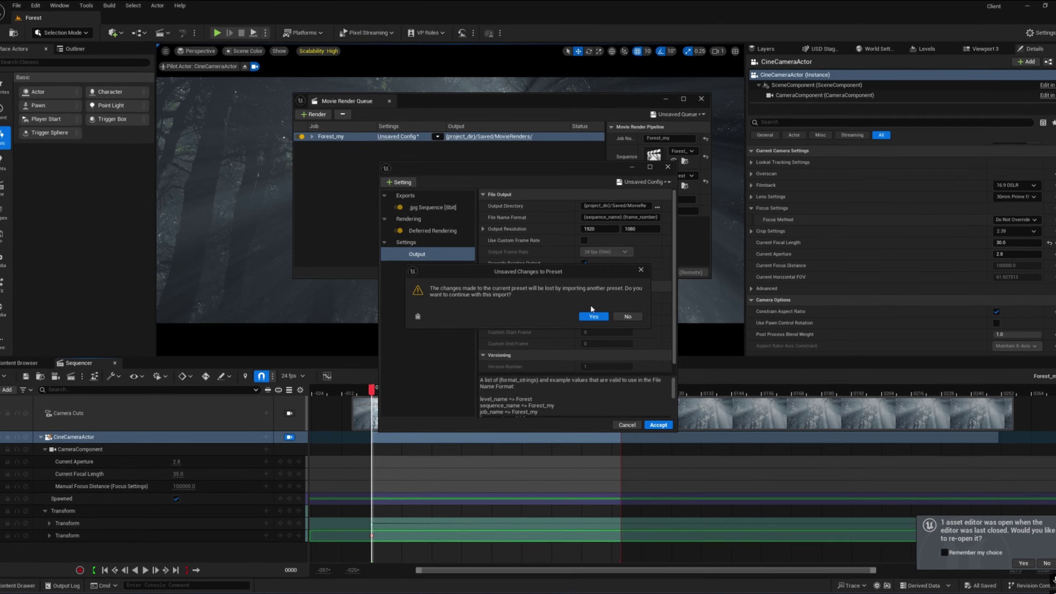
click(593, 316)
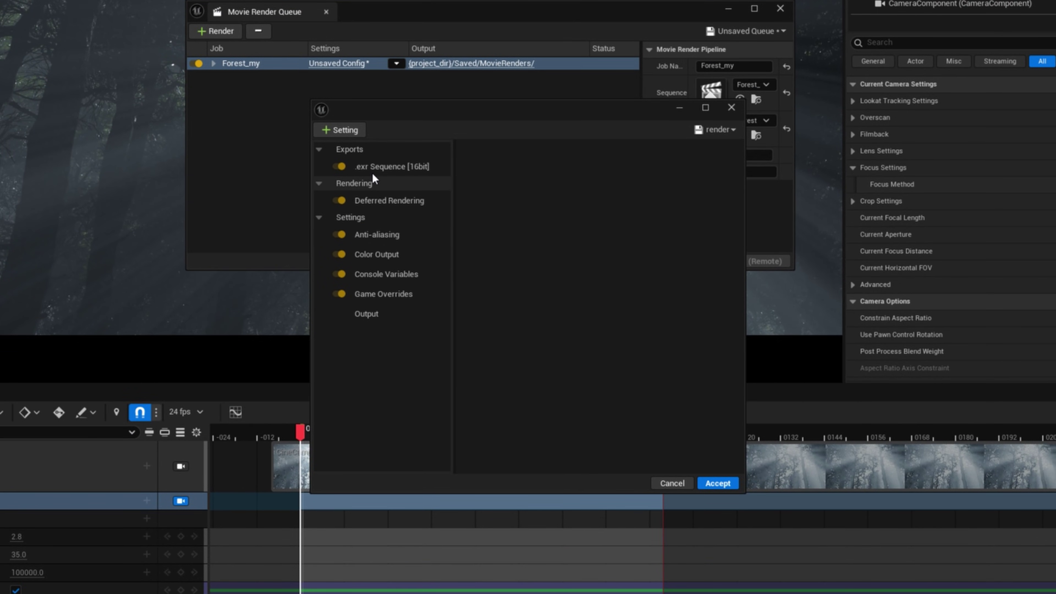
Review the 16-bit EXR sequence's compression options and choose DWAA
click(391, 167)
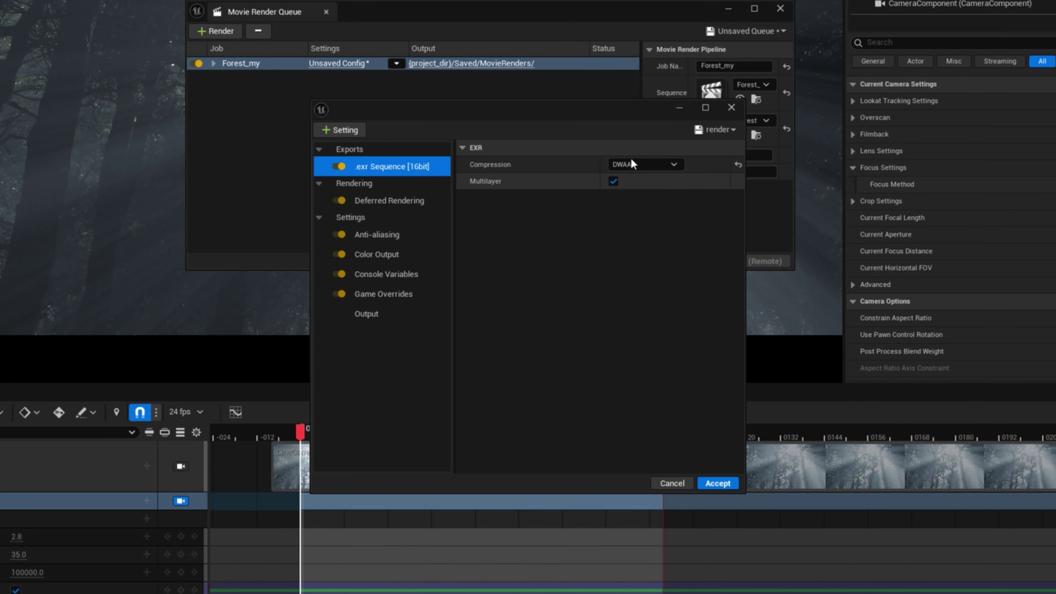
click(635, 166)
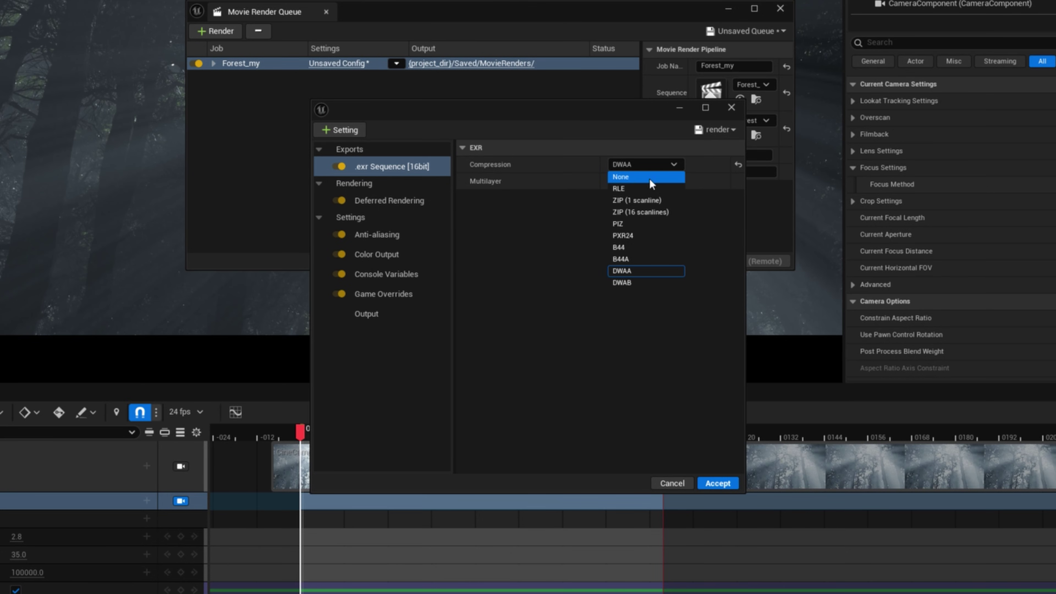
click(538, 226)
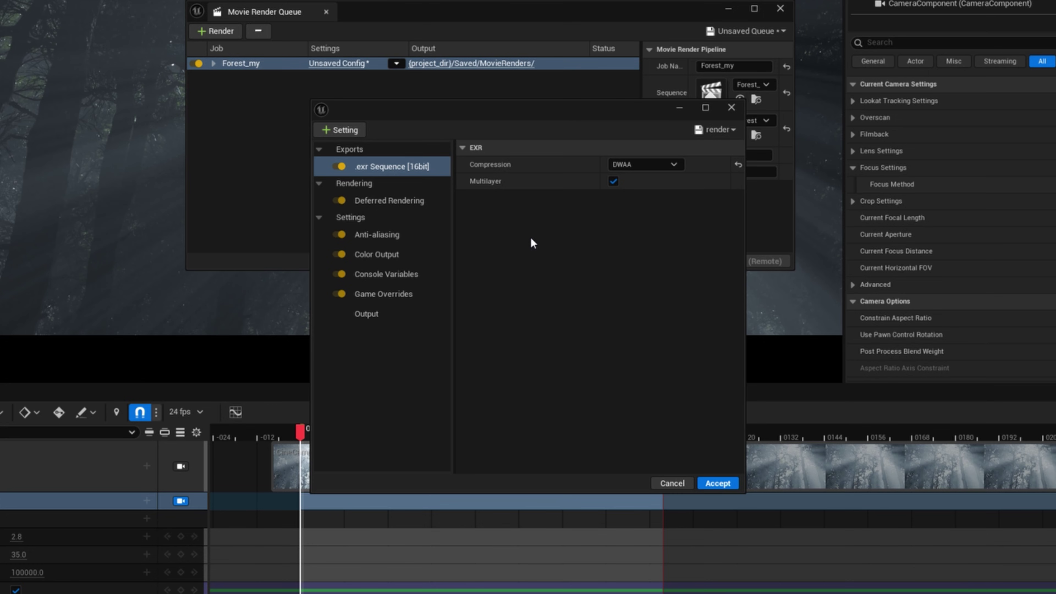
click(642, 164)
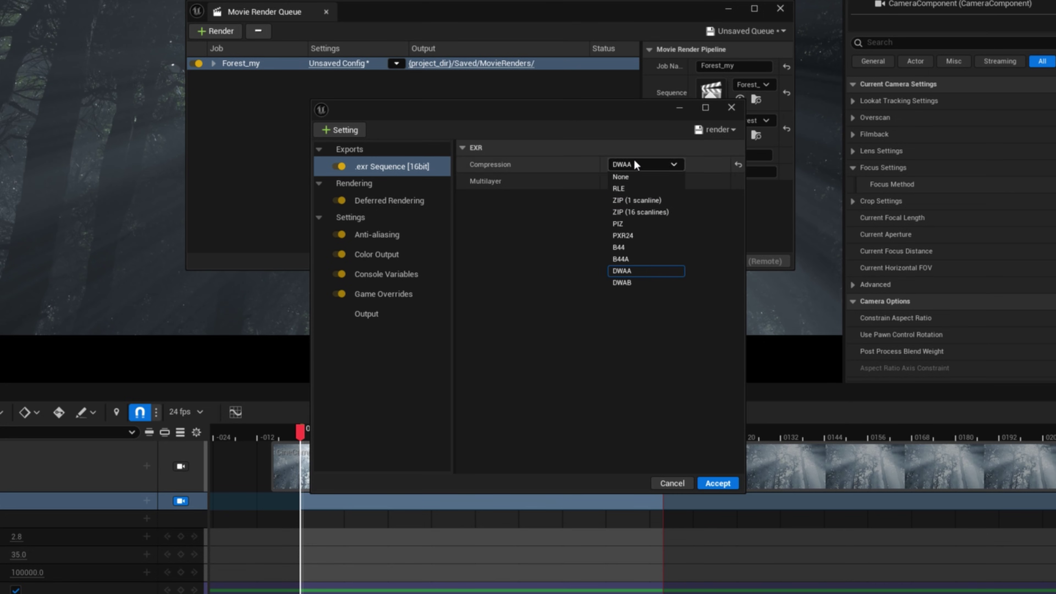
click(640, 270)
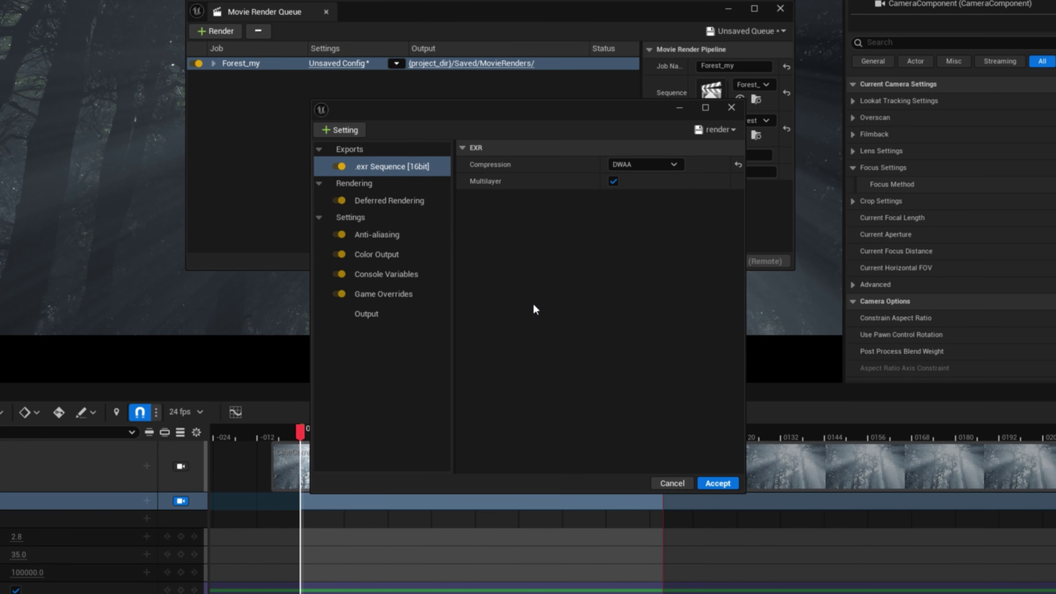
Show the Deferred Rendering settings and collapse the expanded entries under Additional Post Process Materials
click(389, 200)
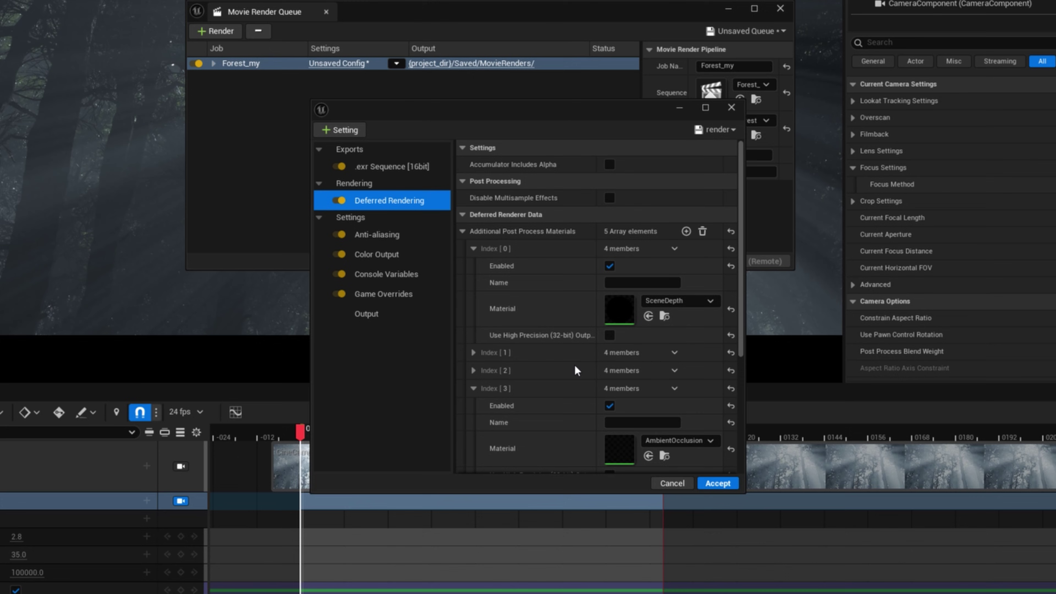
click(463, 231)
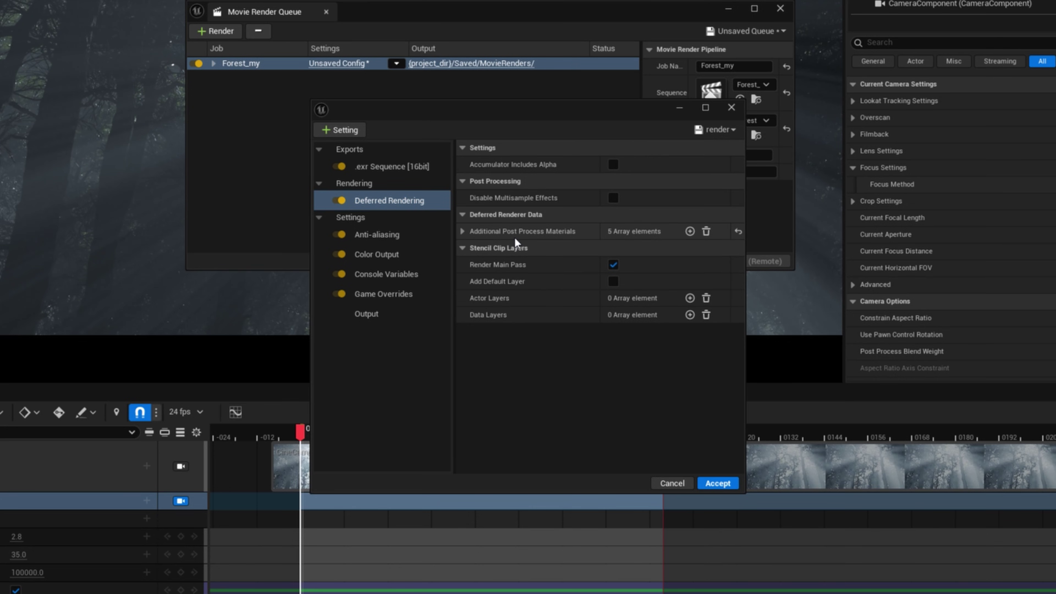
click(462, 231)
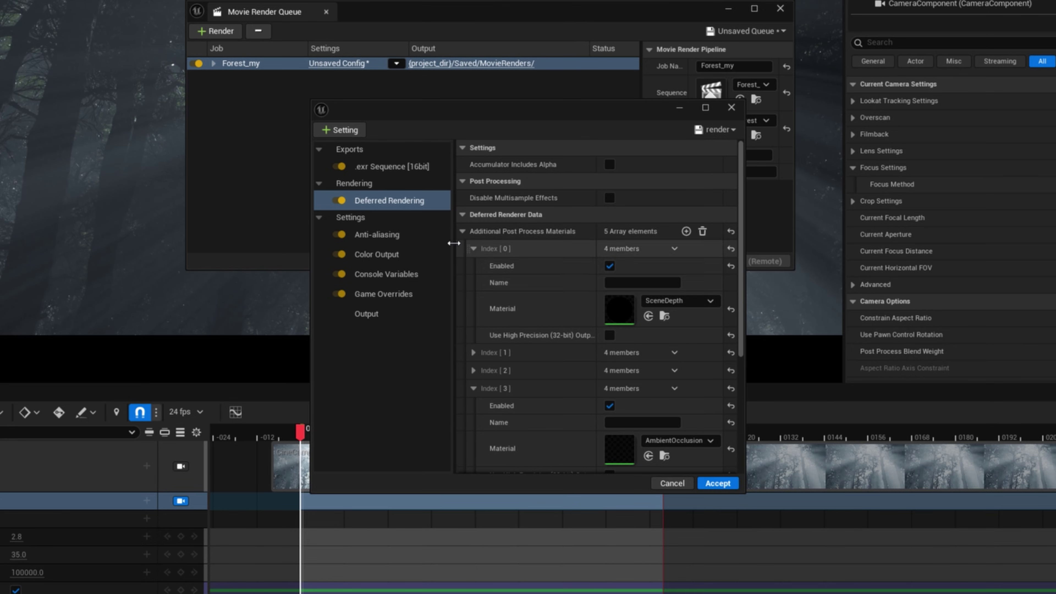
click(473, 249)
click(473, 303)
click(475, 320)
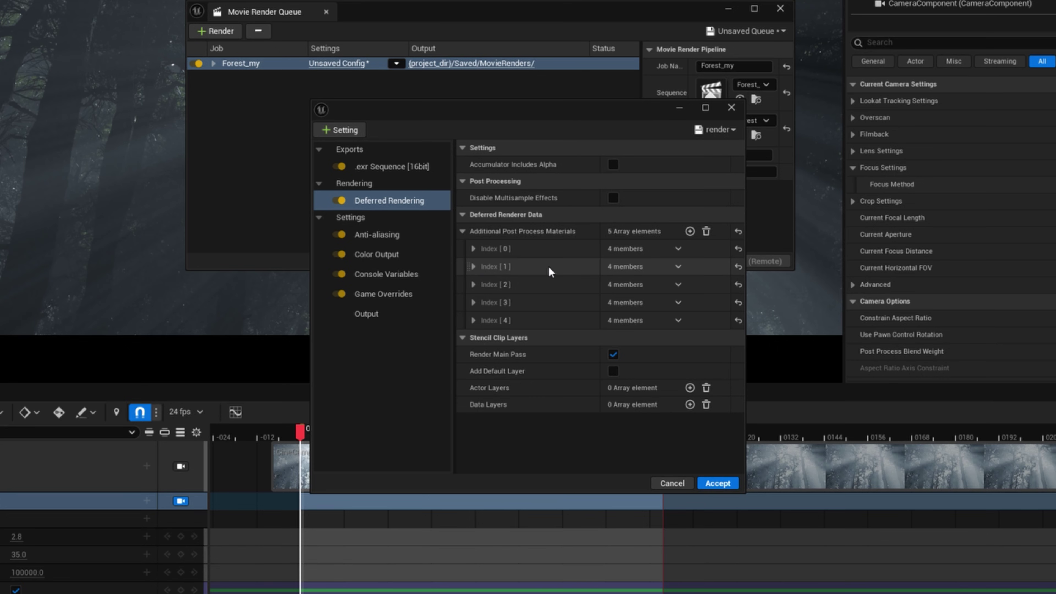
Add an enabled element to Additional Post Process Materials and assign the SceneDepth material to it
click(690, 231)
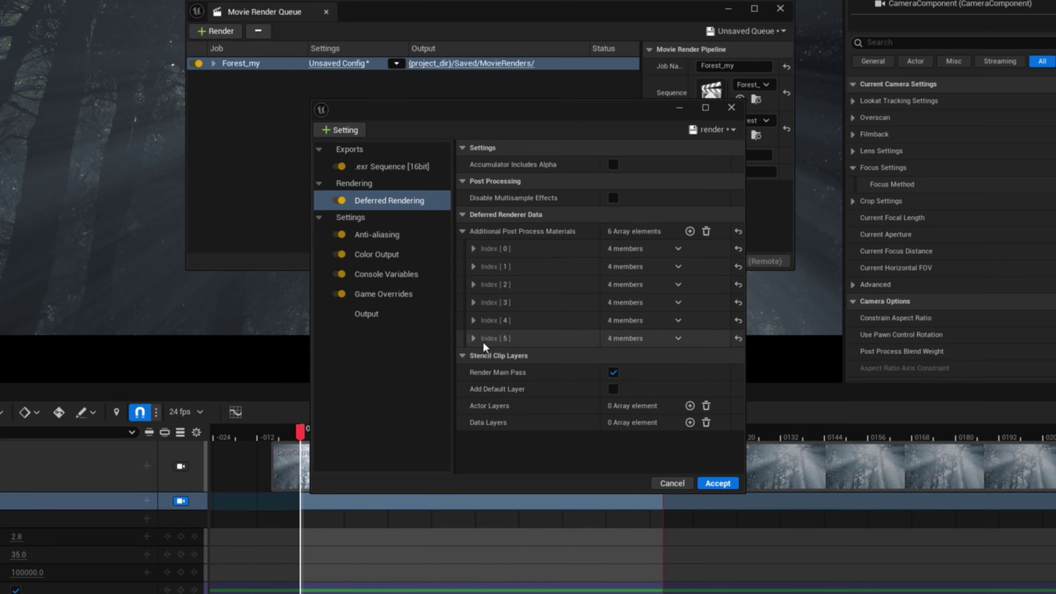
click(474, 339)
scroll(582, 329, down, 2)
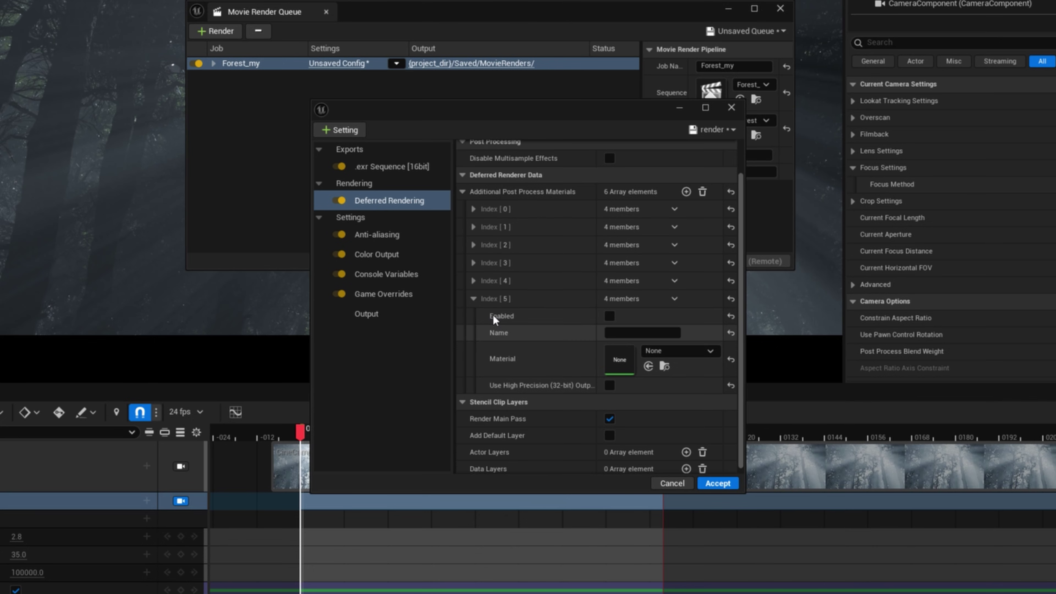
click(610, 317)
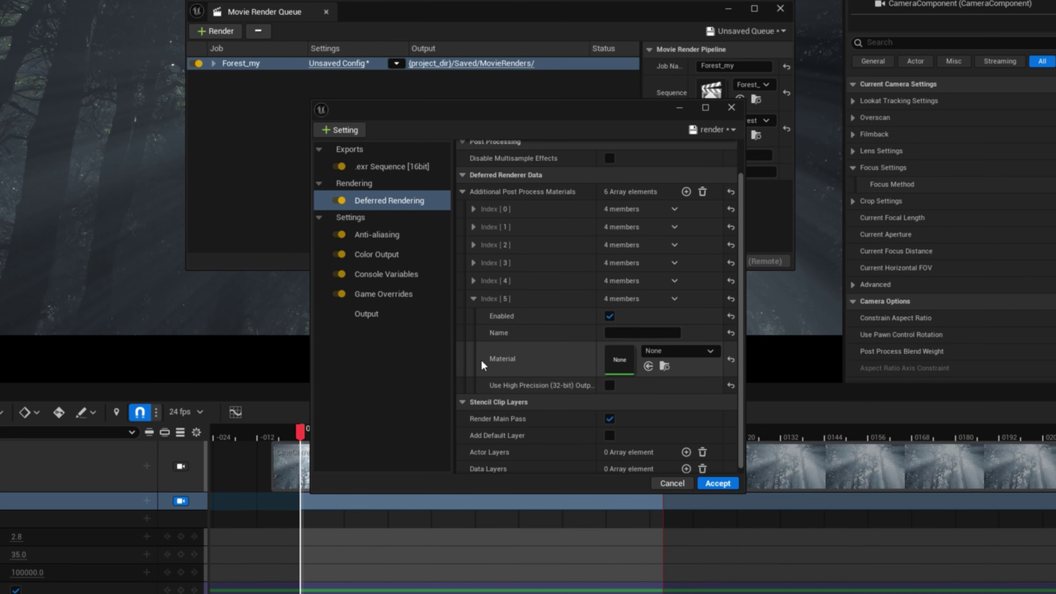
click(678, 352)
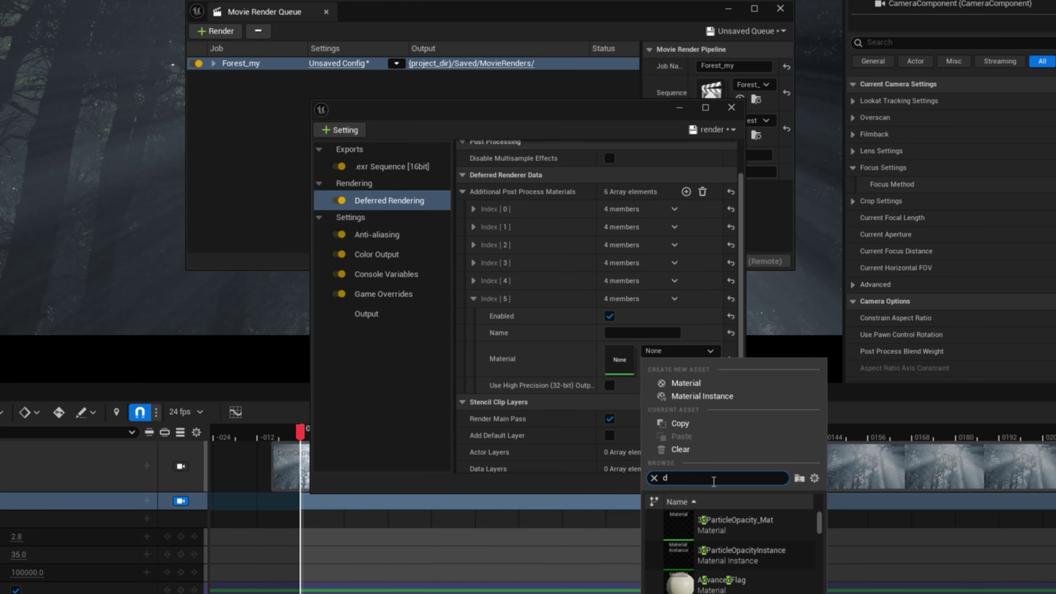
text(d)
key(BackSpace)
text(scene)
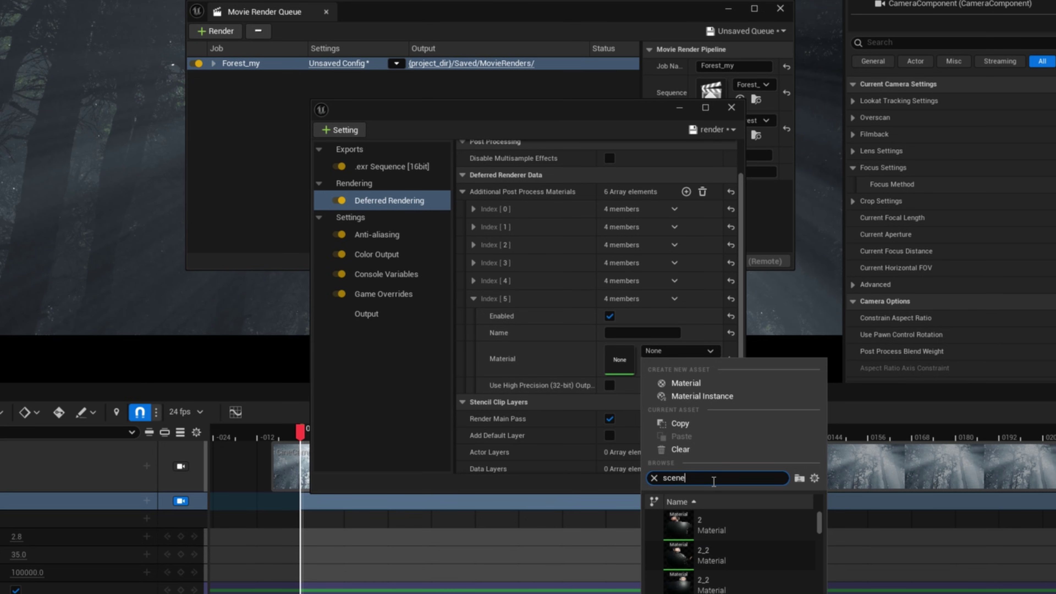
text( depth)
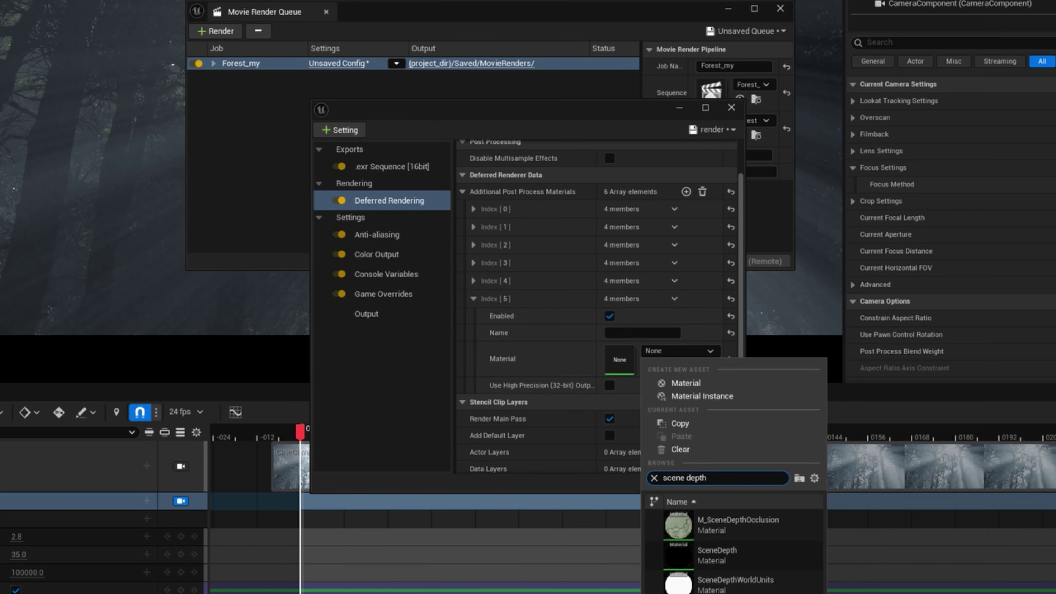
click(732, 565)
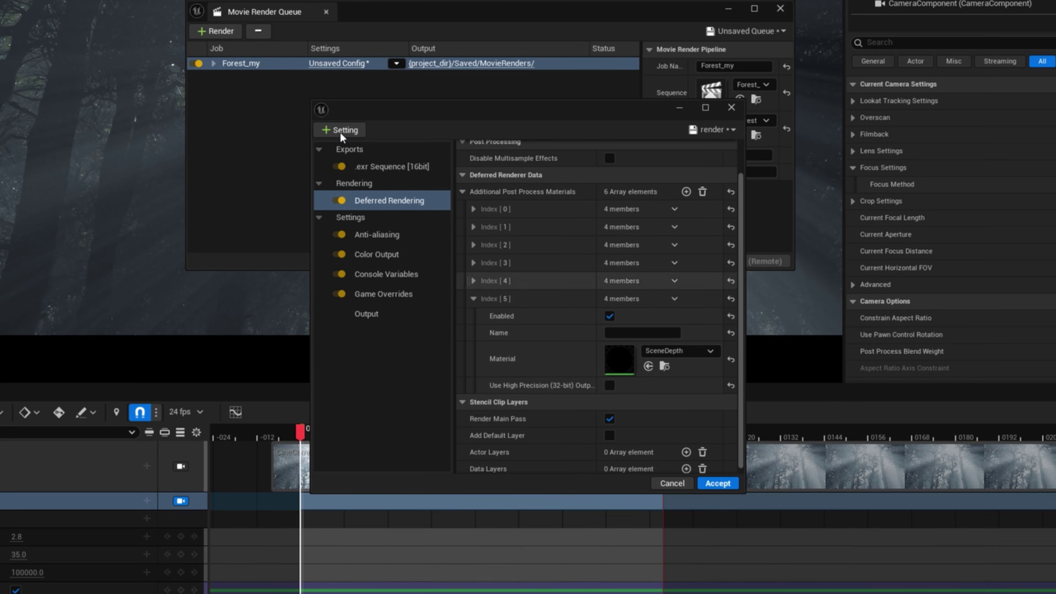
Add an enabled element to Additional Post Process Materials, assign the AmbientOcclusion material to it, and collapse the entry
click(686, 191)
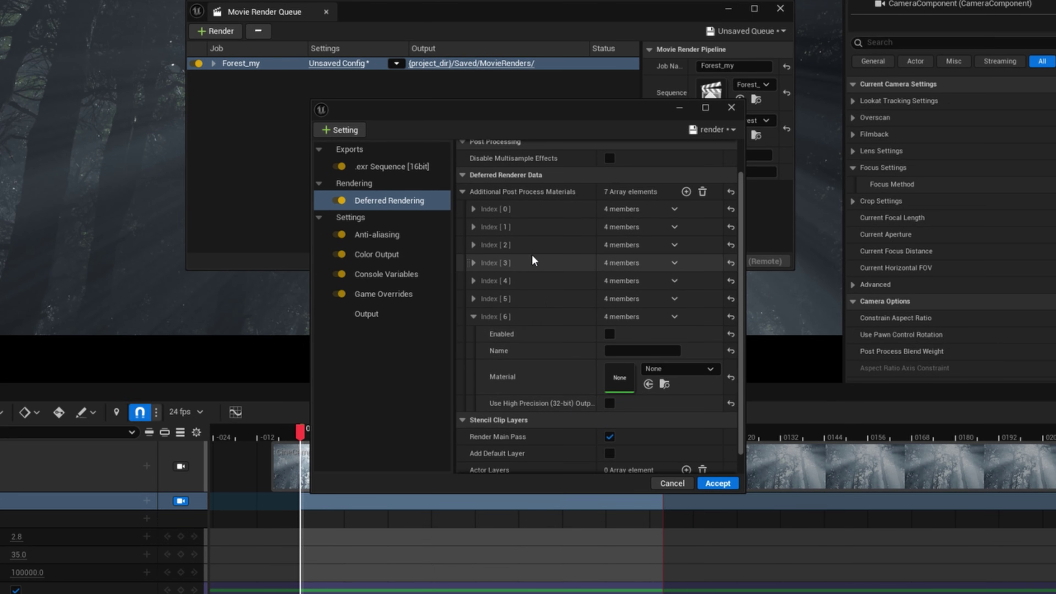
click(609, 333)
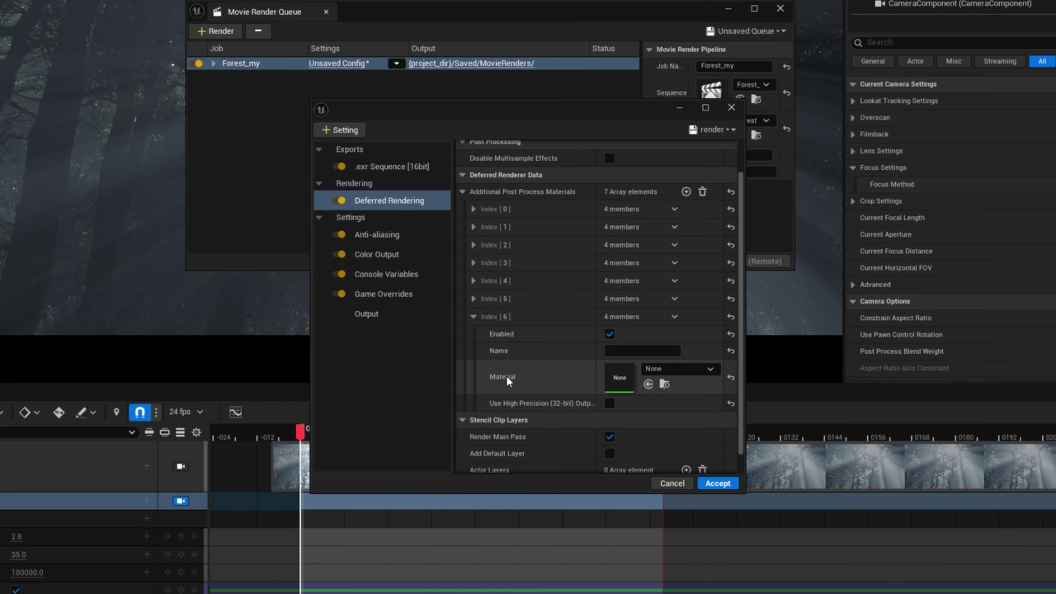
click(676, 369)
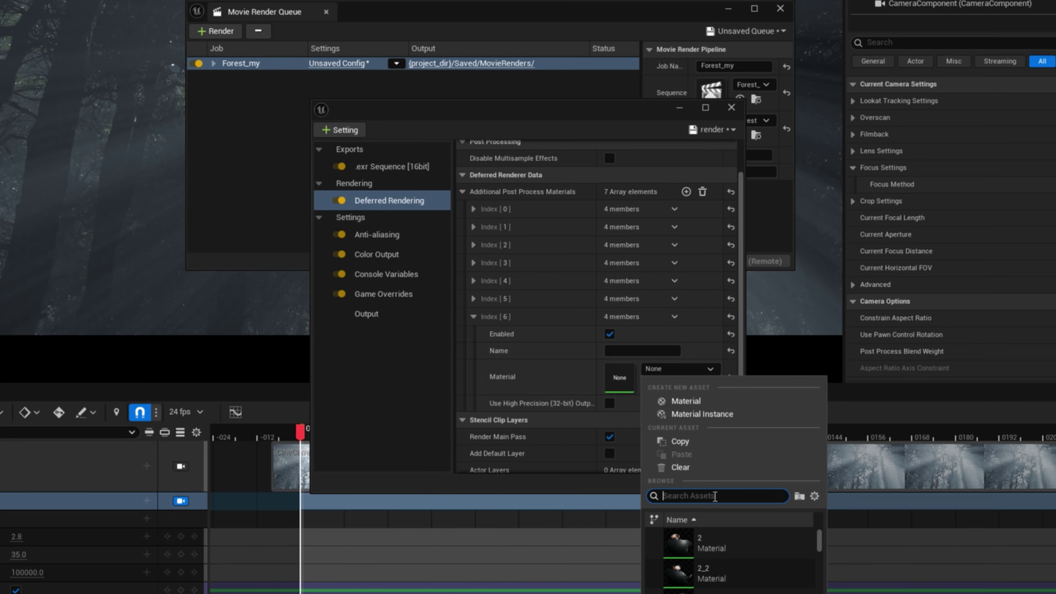
text(ambien)
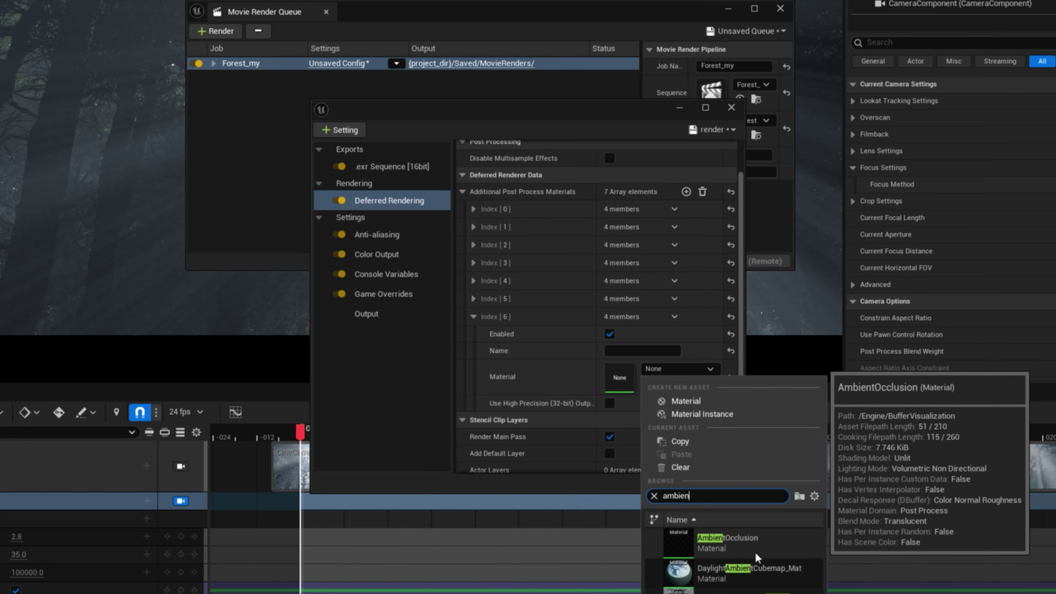
click(723, 544)
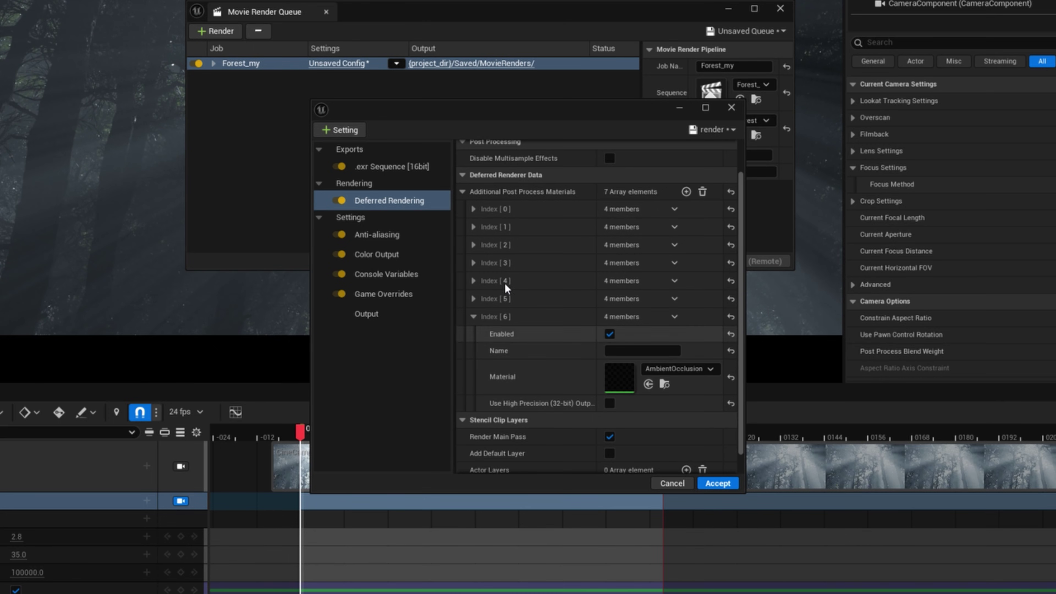
click(473, 316)
Add another enabled element to Additional Post Process Materials, assign the WorldNormal material to it, and collapse the entry
click(689, 232)
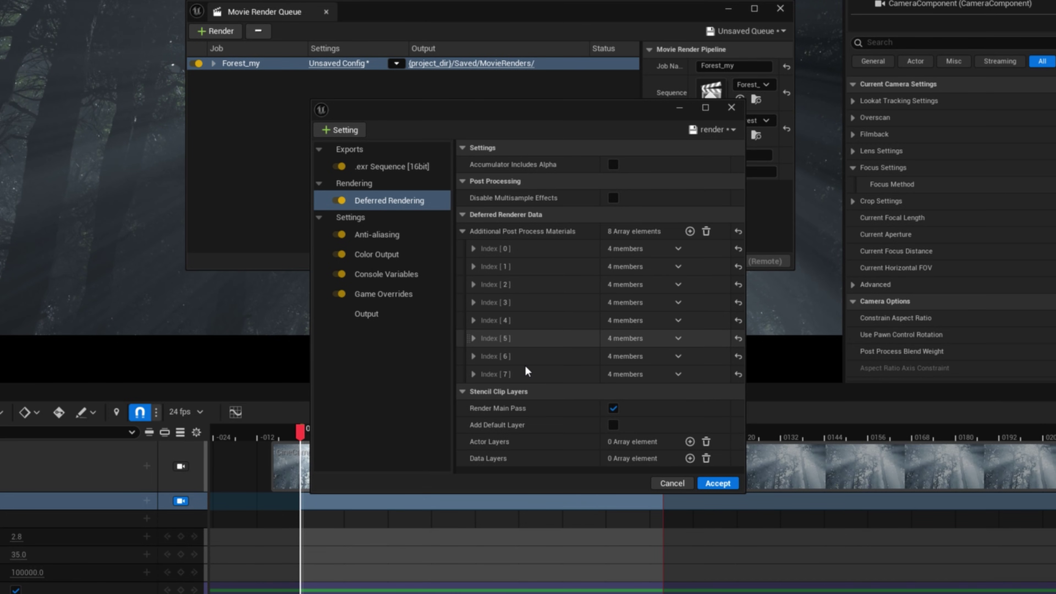
click(474, 373)
click(605, 351)
click(672, 387)
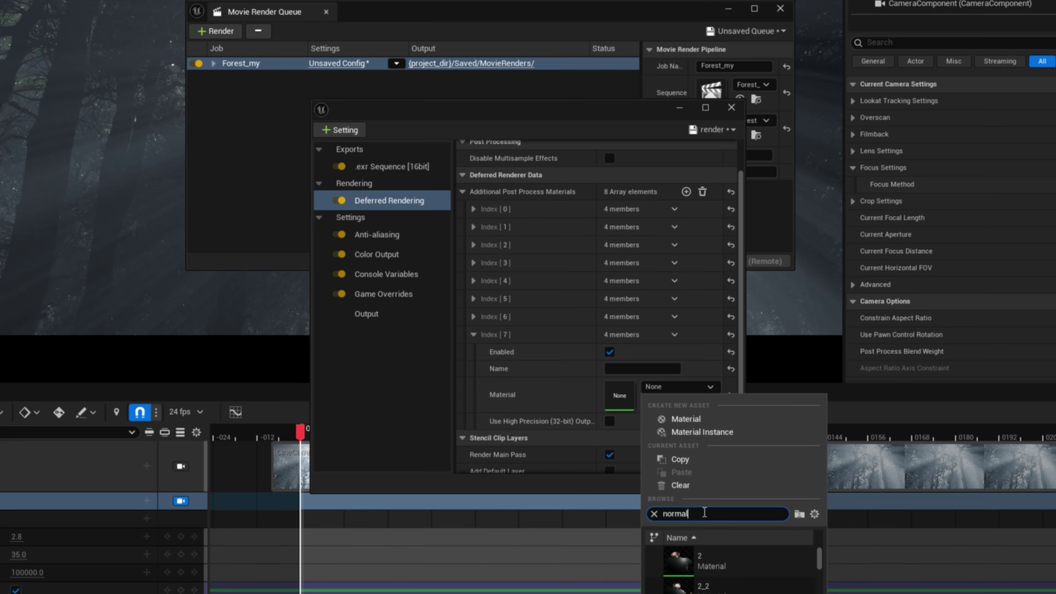
scroll(732, 570, down, 1)
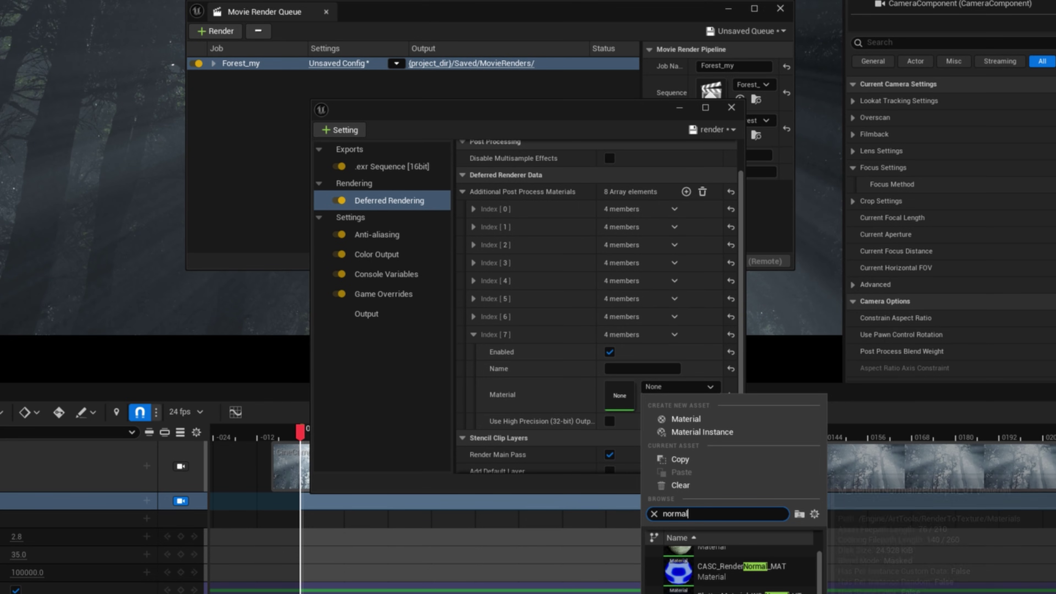
scroll(732, 574, down, 3)
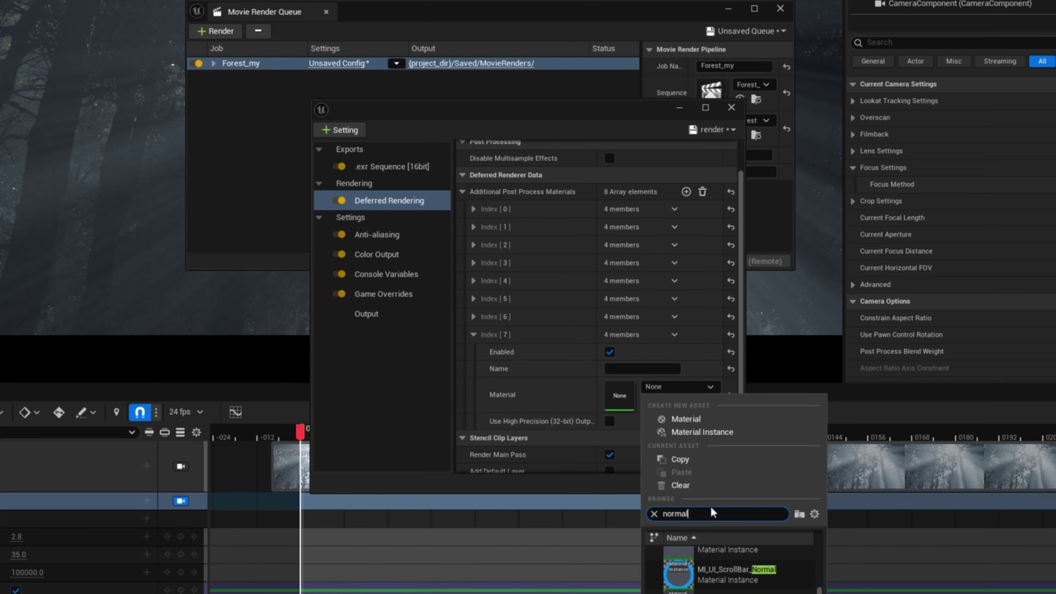
scroll(732, 568, down, 3)
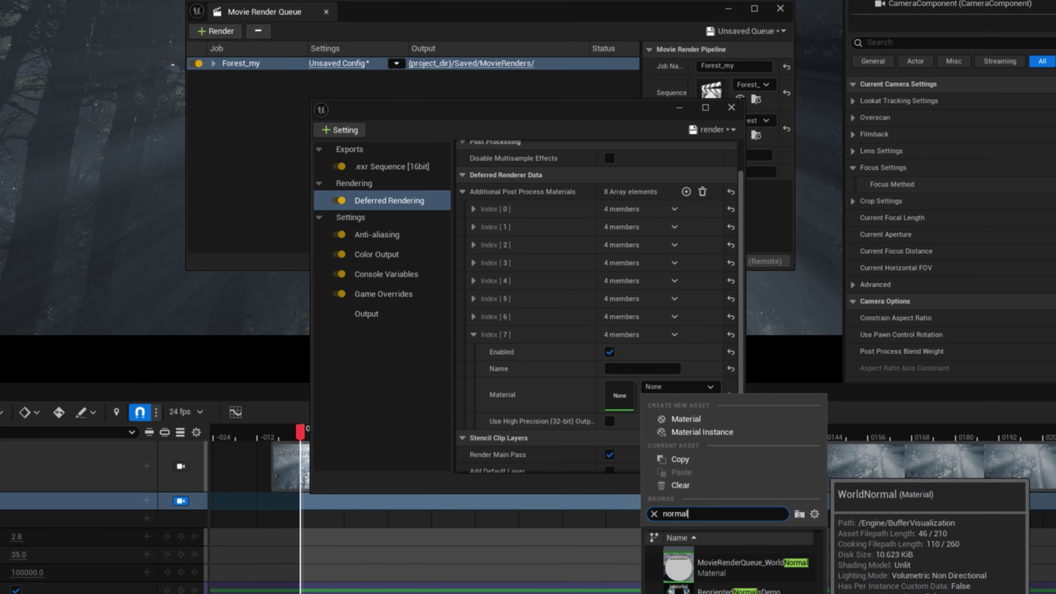
click(732, 591)
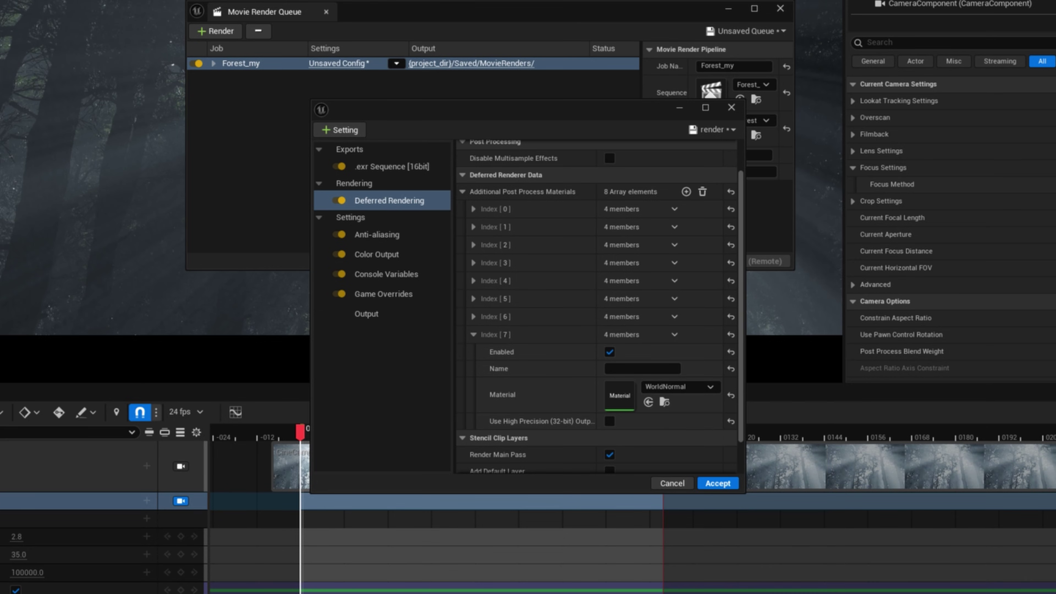
click(473, 335)
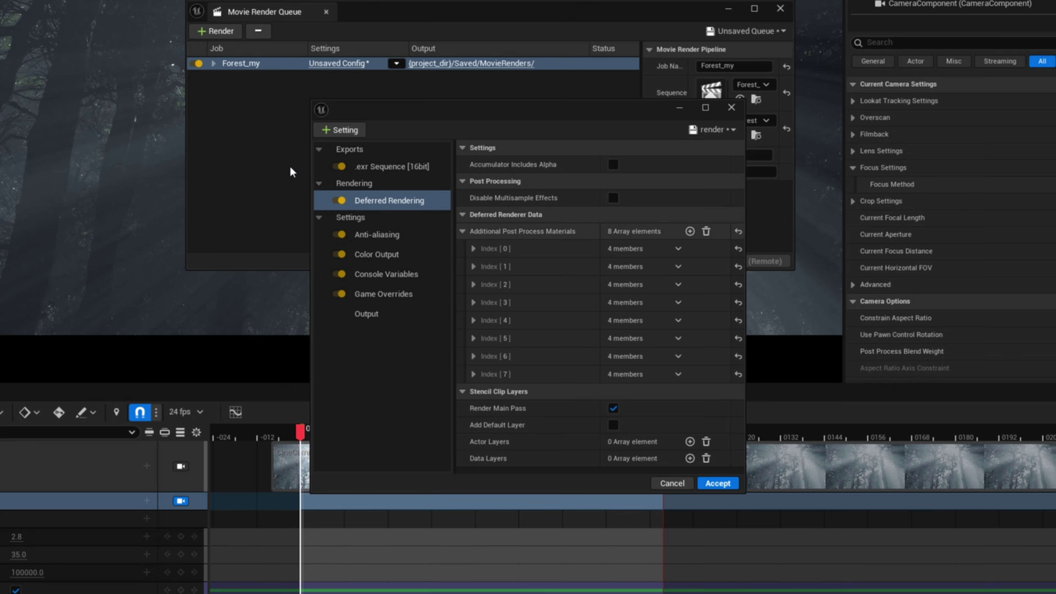
Add an 8-bit PNG sequence export to the configuration and disable the 16-bit EXR sequence
click(378, 165)
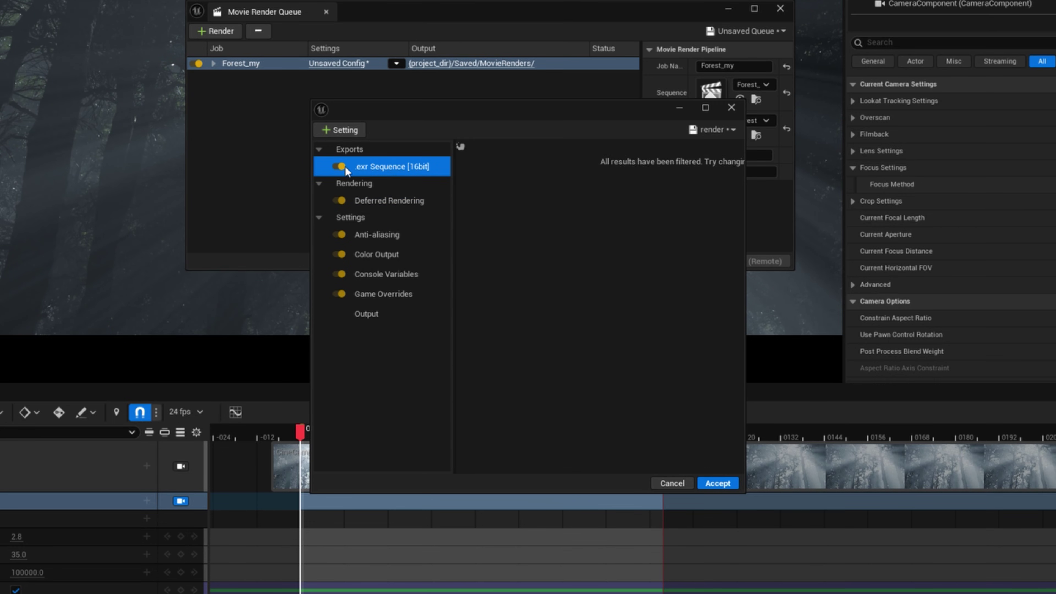
click(329, 130)
click(514, 280)
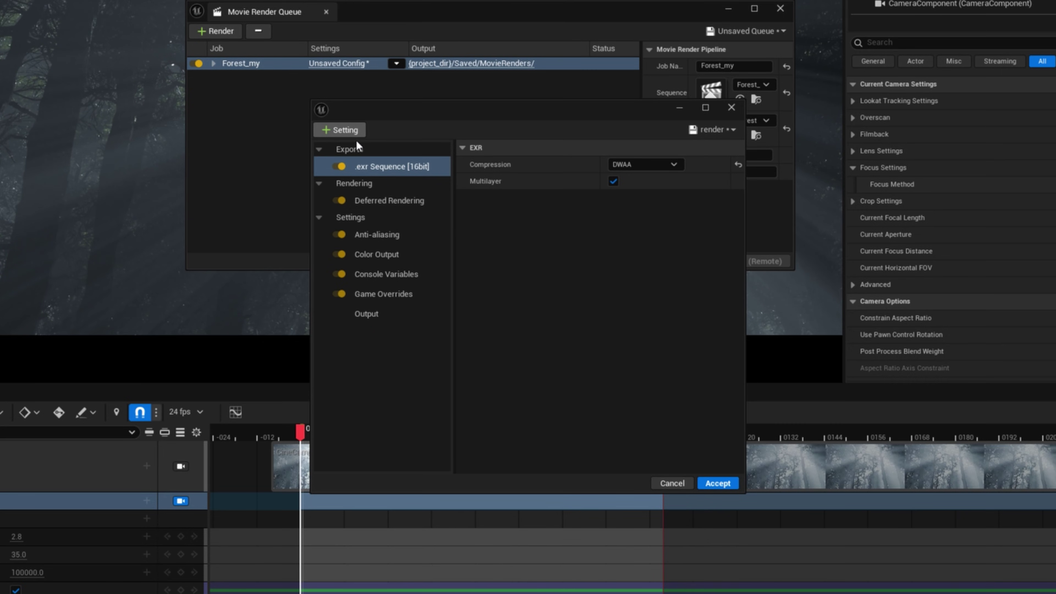
click(337, 130)
click(374, 283)
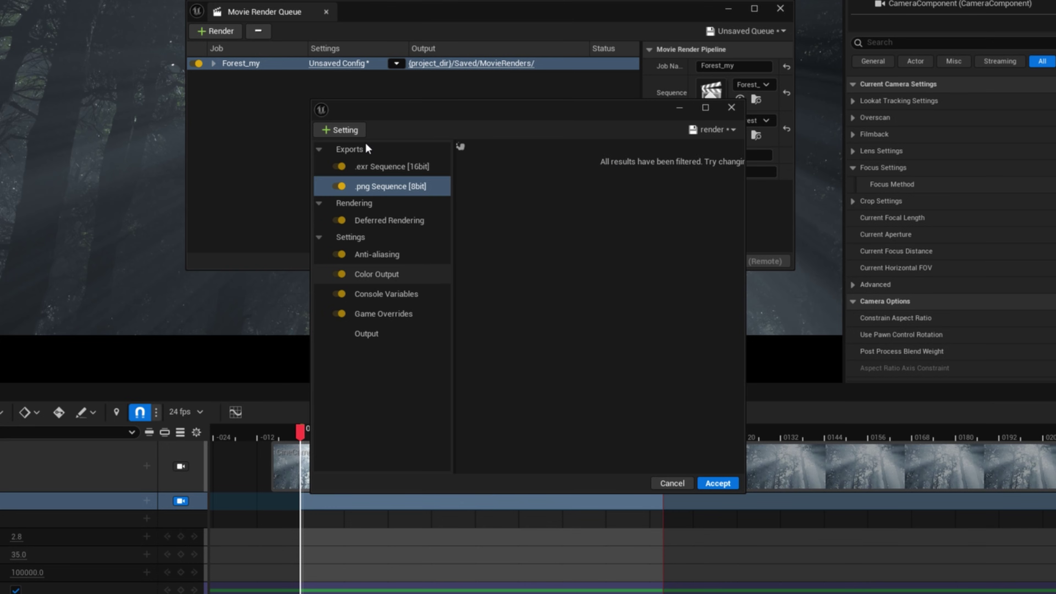
click(340, 166)
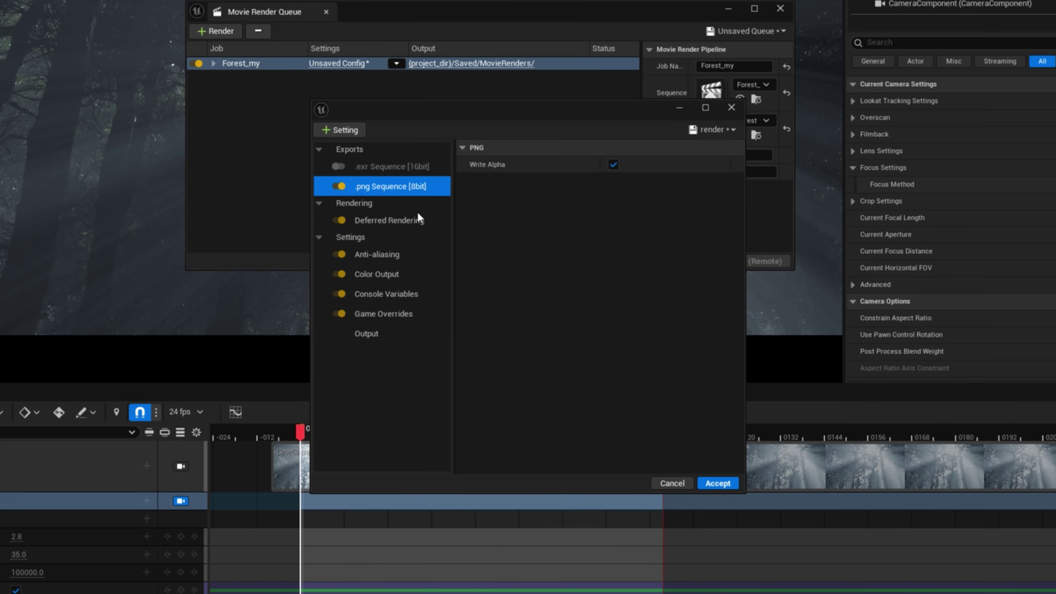
Remove the 8-bit PNG sequence export and re-enable the 16-bit EXR sequence after checking the Deferred Rendering passes
click(388, 221)
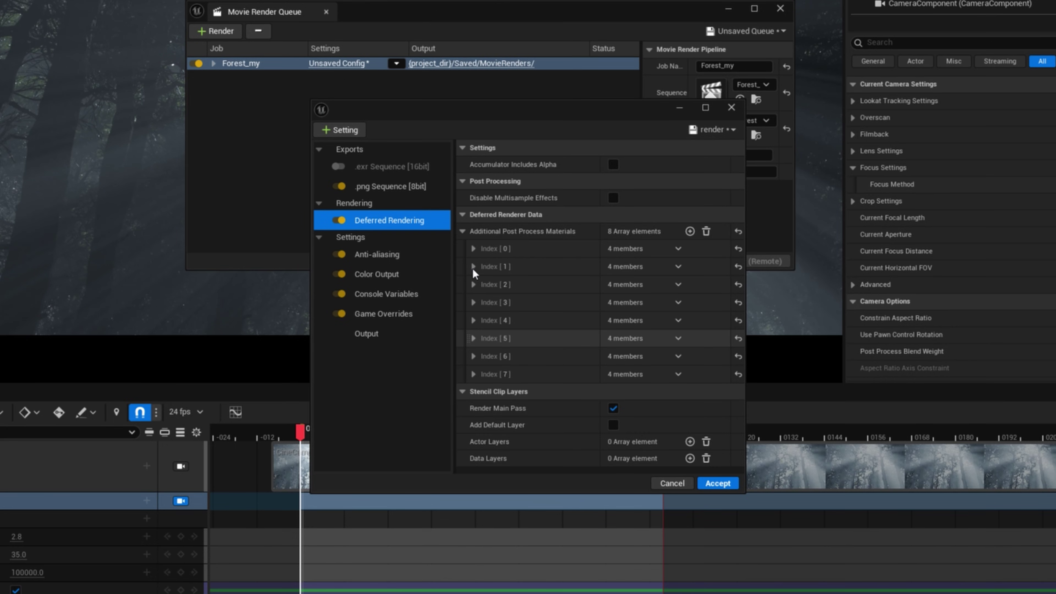
click(375, 164)
click(400, 172)
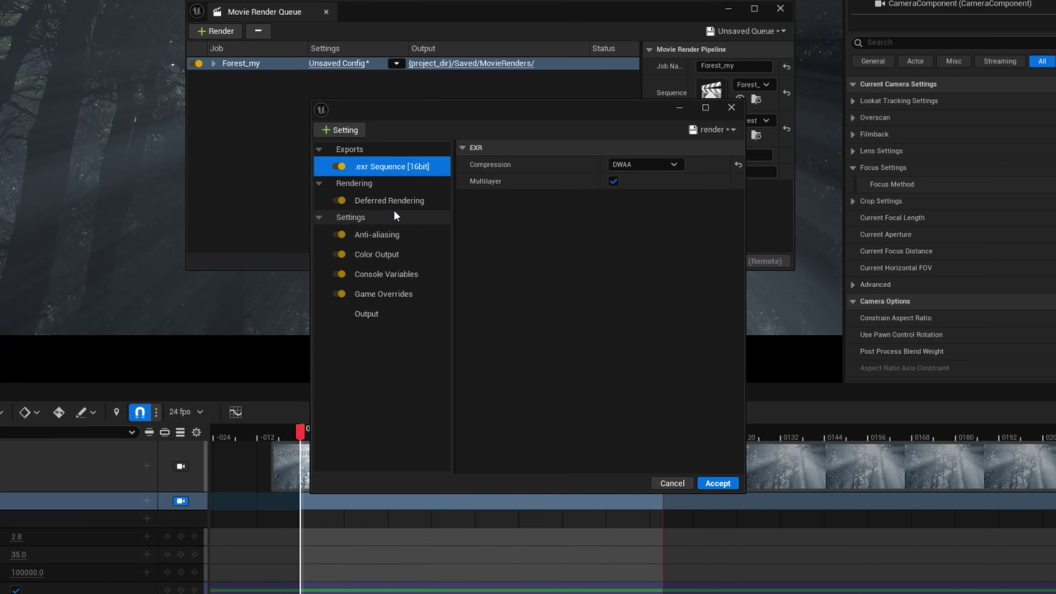
Review the Deferred Rendering passes and the Output settings, and close the configuration window
click(398, 200)
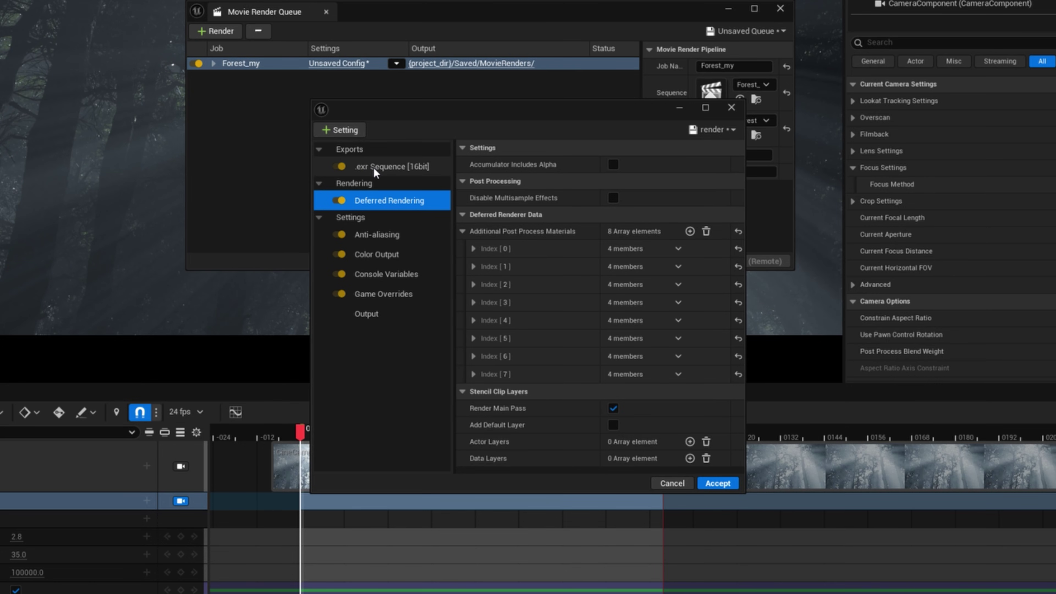
click(366, 314)
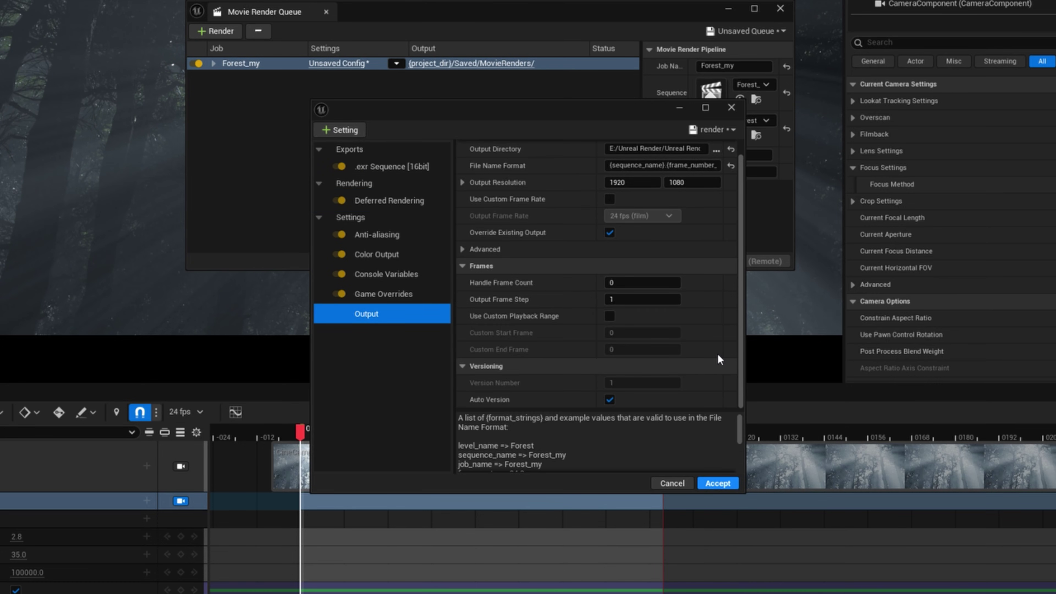
click(732, 107)
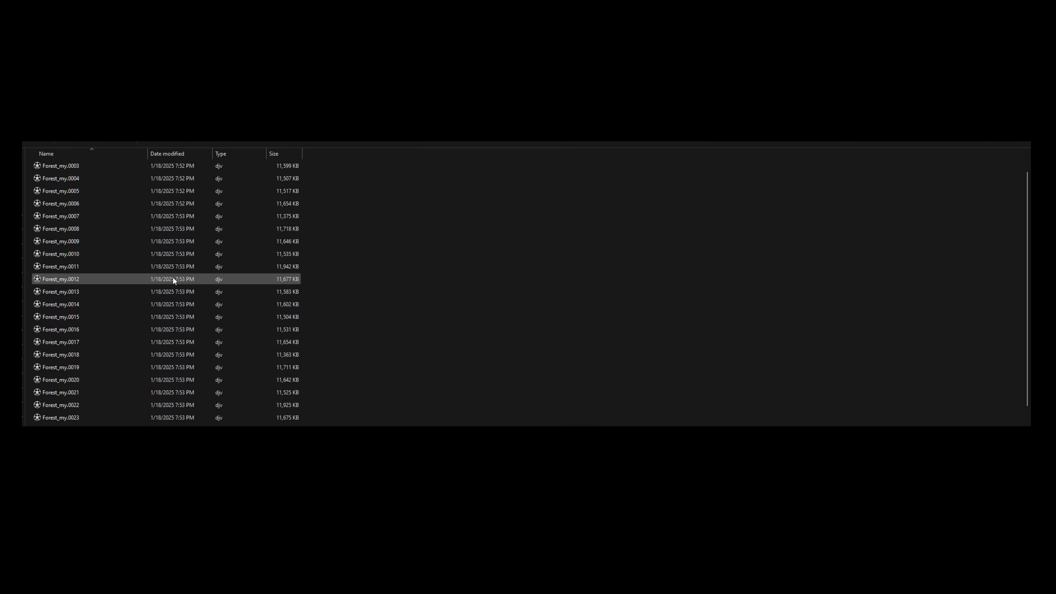
Switch to the output folder and look through the rendered Forest_my frames as large icons
ctrl+scroll(173, 260, up, 2)
ctrl+scroll(527, 284, up, 3)
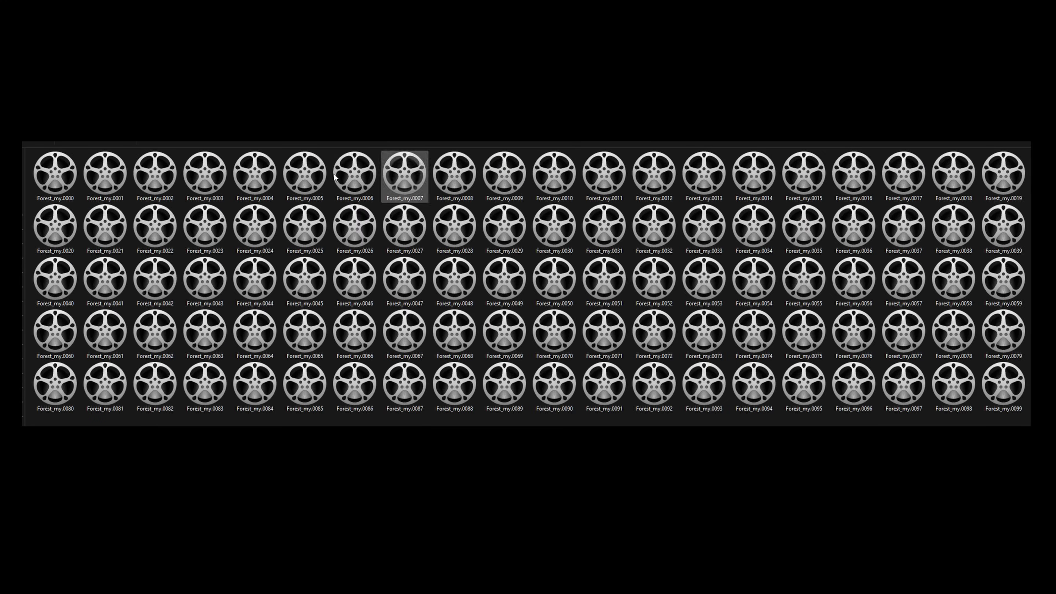
drag(59, 425, 997, 229)
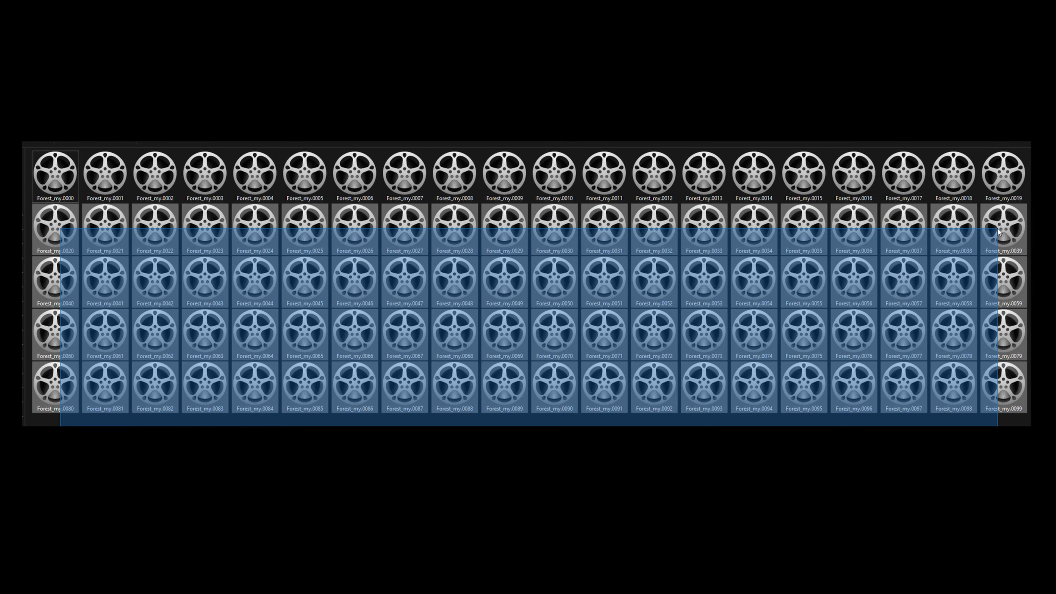
double_click(155, 271)
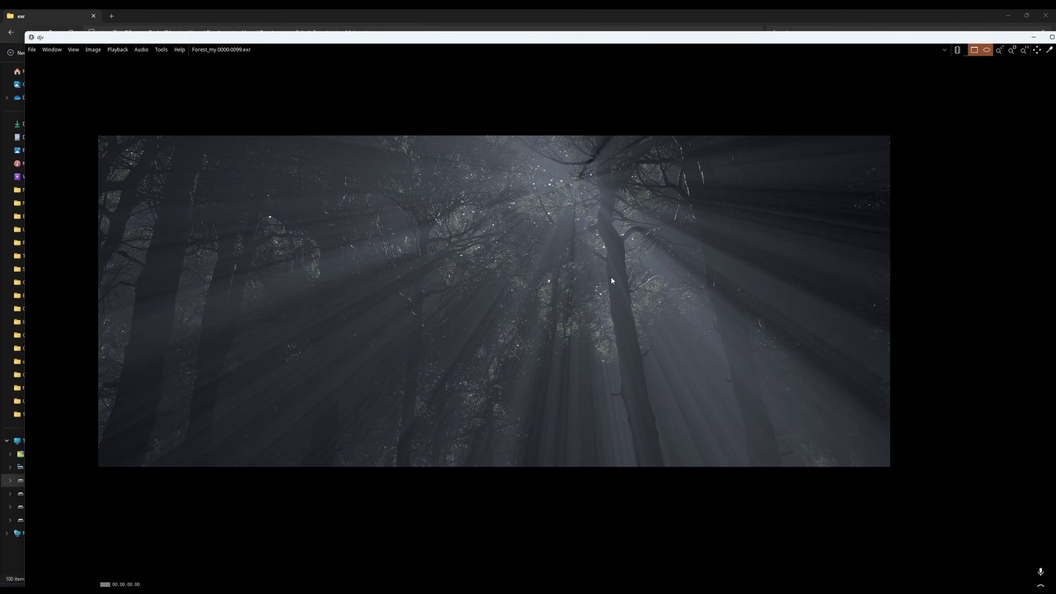
scroll(613, 278, up, 2)
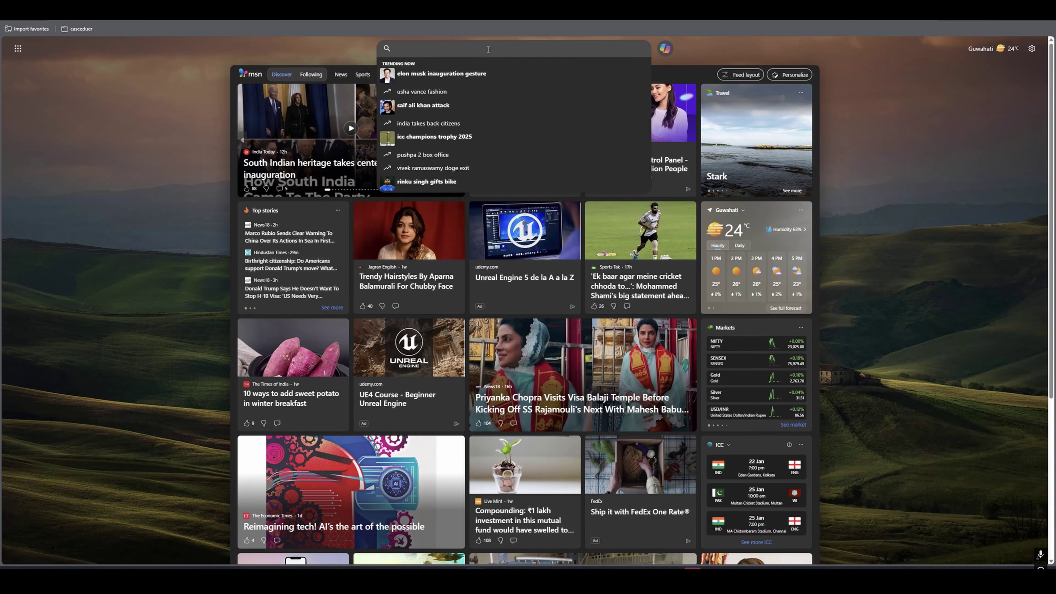
Search the web for "djv" and open the DJV download result from Softonic
text(djv)
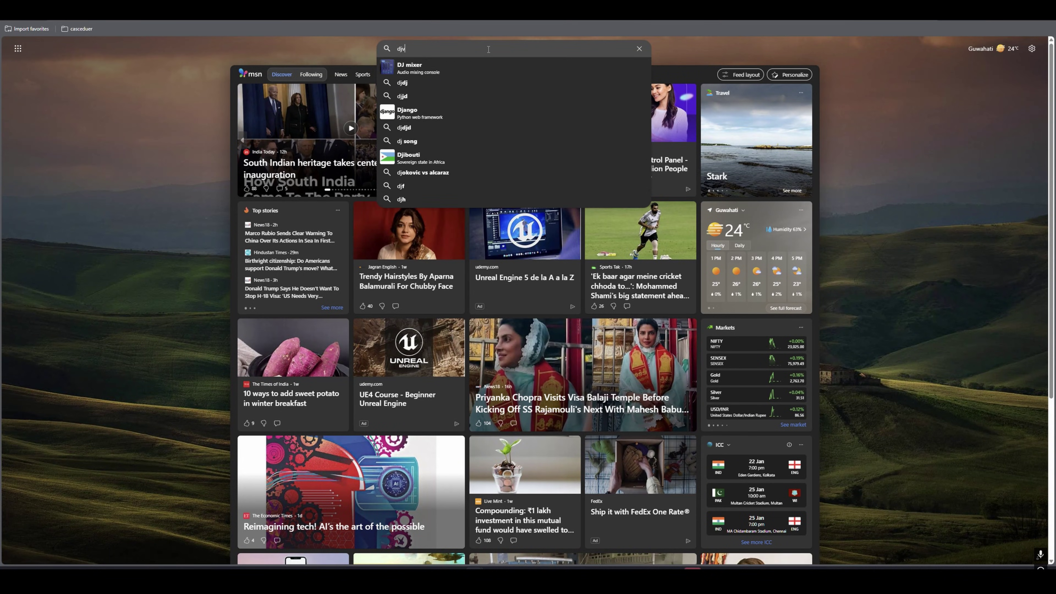
key(Return)
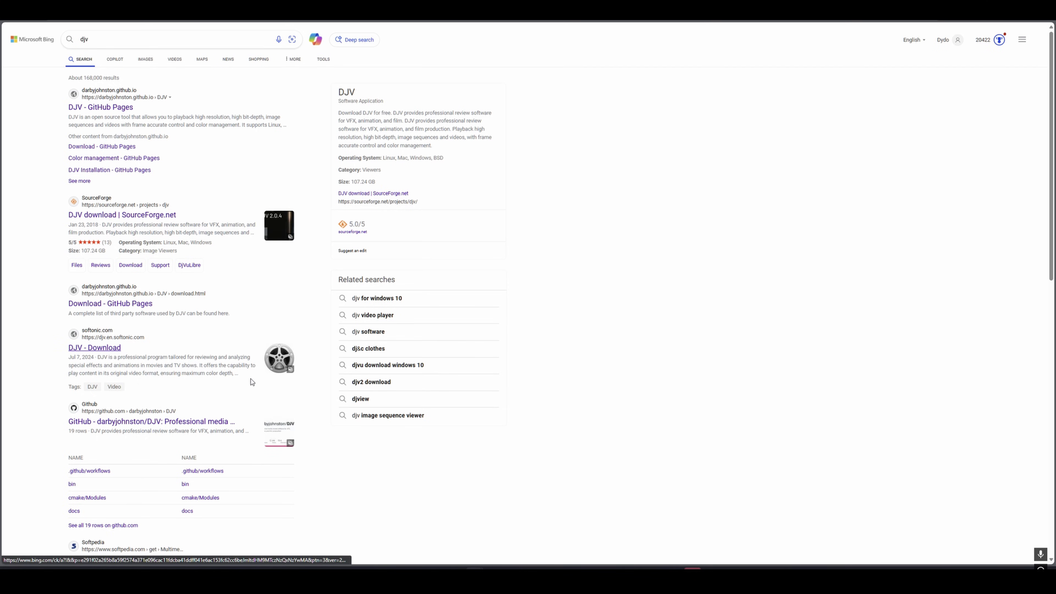
click(111, 354)
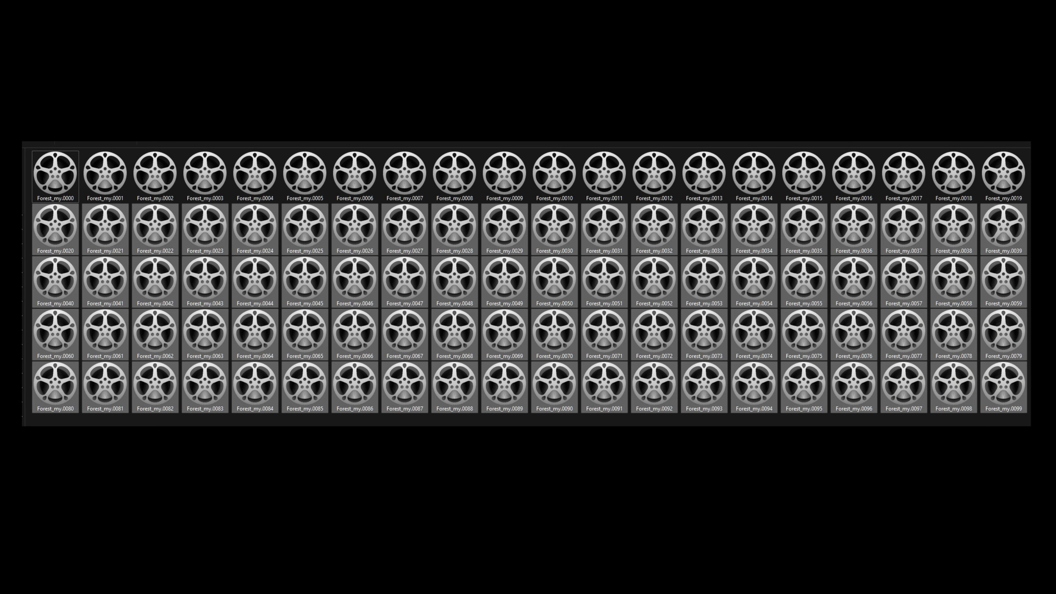
Return to the rendered frames and open the Forest_my EXR sequence in DJV from its first frame, Forest_my.0000
drag(32, 426, 1003, 205)
double_click(56, 175)
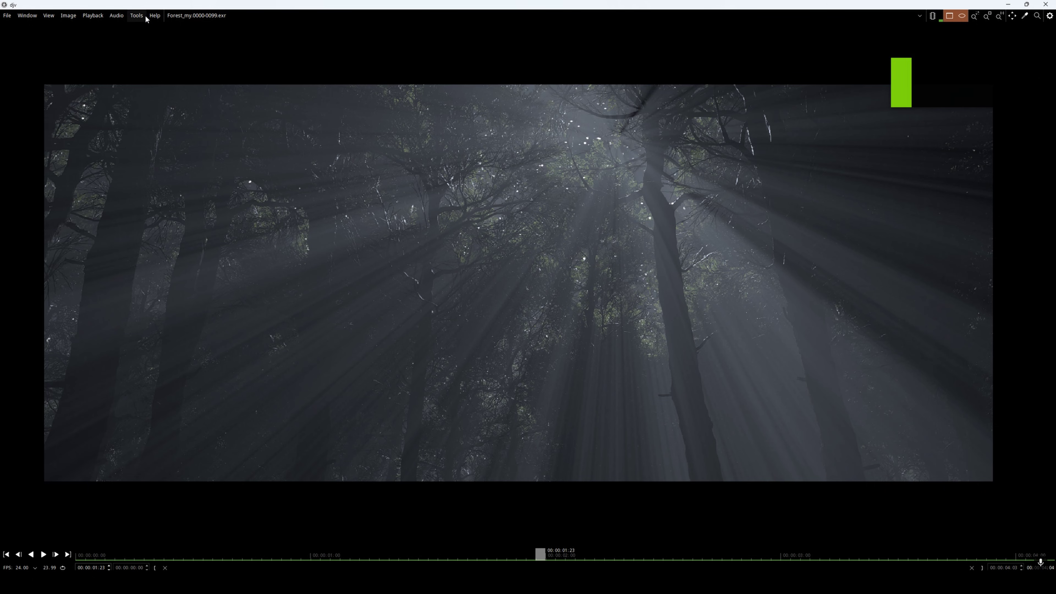
Advance through the EXR sequence's layers with Next Layer until the grayscale depth pass is shown
click(136, 16)
mouse_move(52, 19)
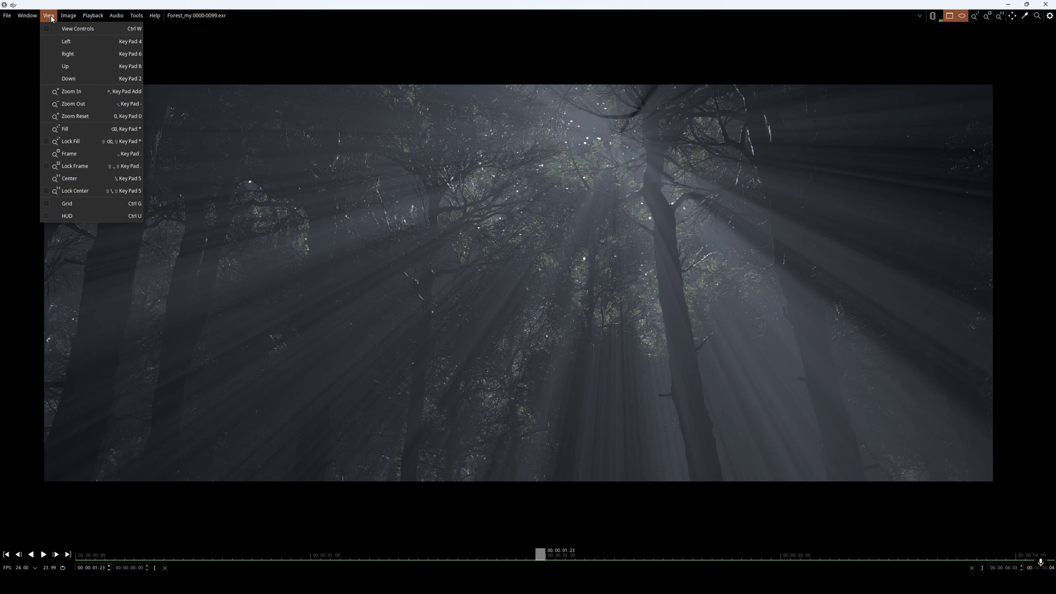
mouse_move(6, 22)
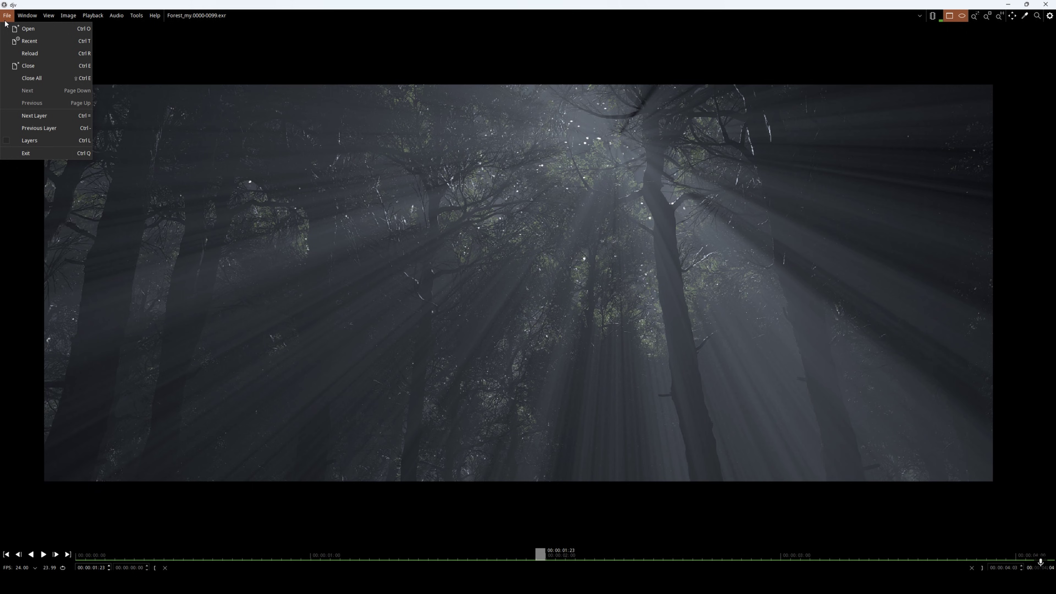
click(46, 119)
click(7, 16)
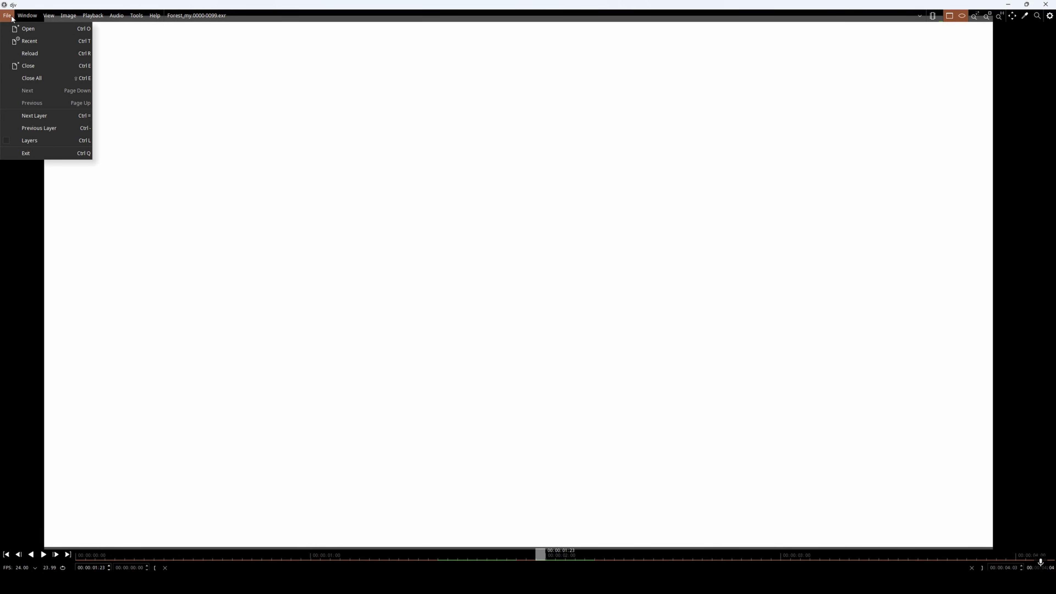
click(35, 115)
scroll(624, 258, down, 2)
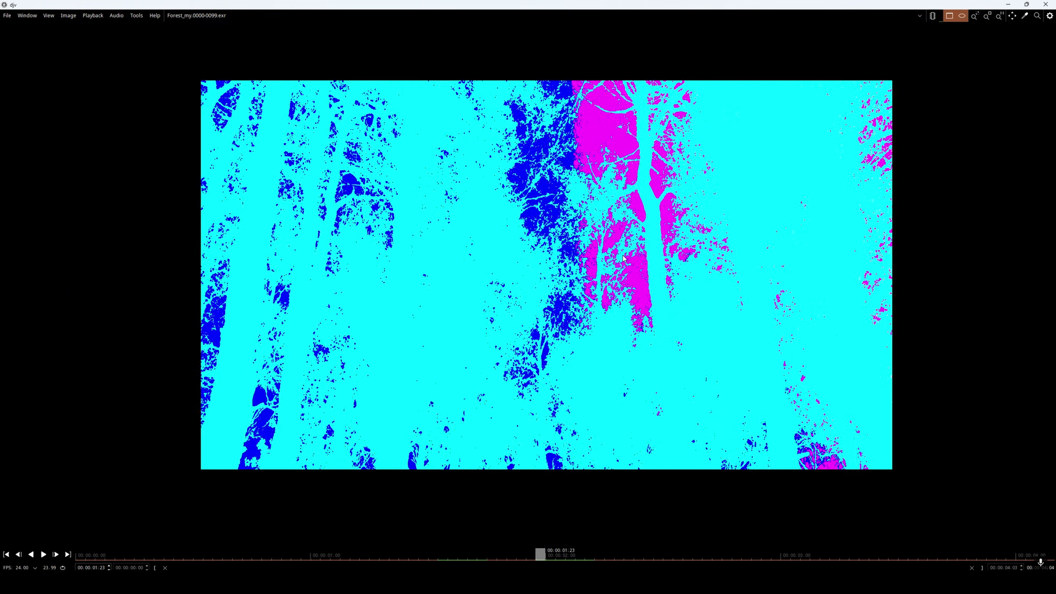
scroll(624, 258, down, 1)
click(7, 15)
click(35, 114)
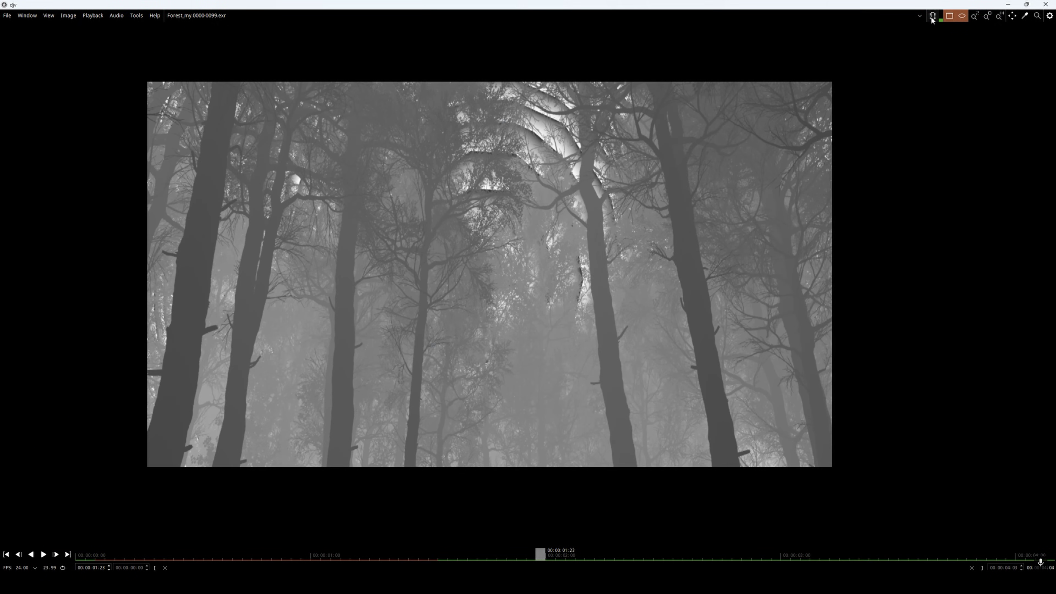
Examine the depth pass, then advance through the following layers with Next Layer to the world normal pass
click(933, 18)
click(935, 18)
scroll(665, 211, up, 1)
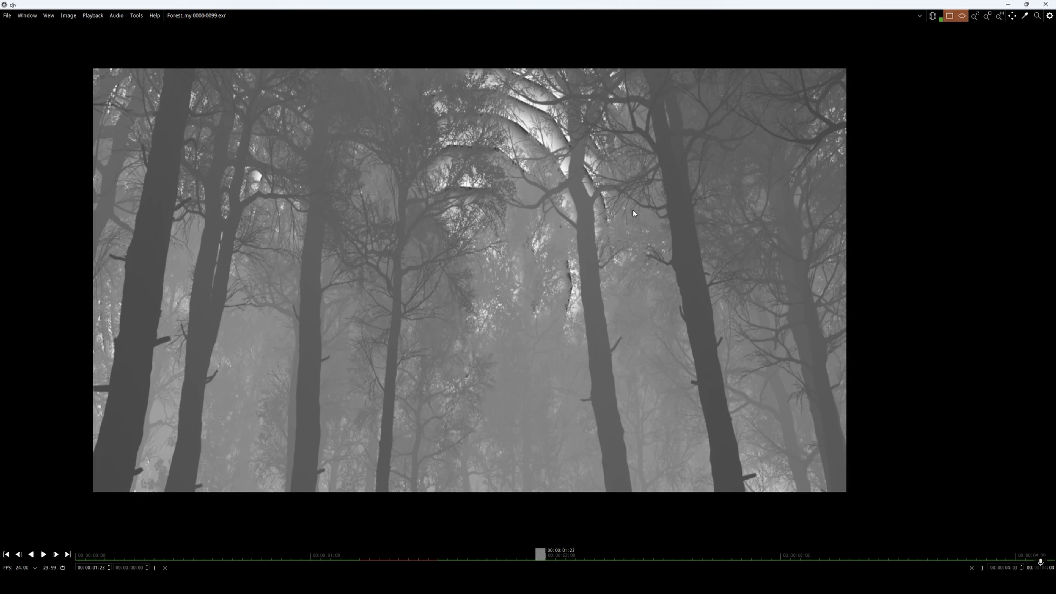
middle_drag(528, 212, 620, 234)
click(7, 15)
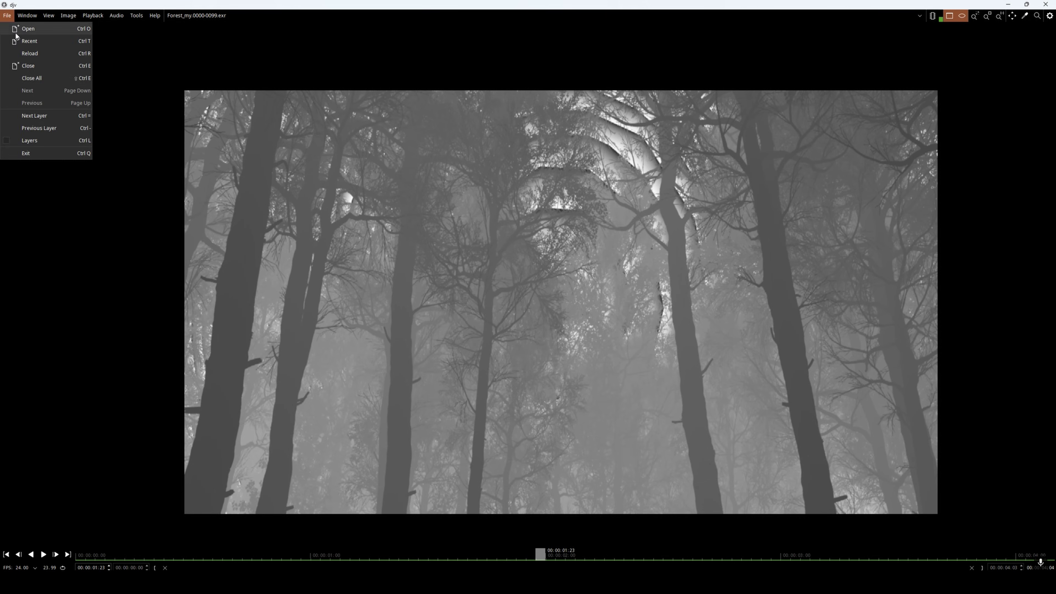
click(25, 117)
scroll(581, 289, down, 1)
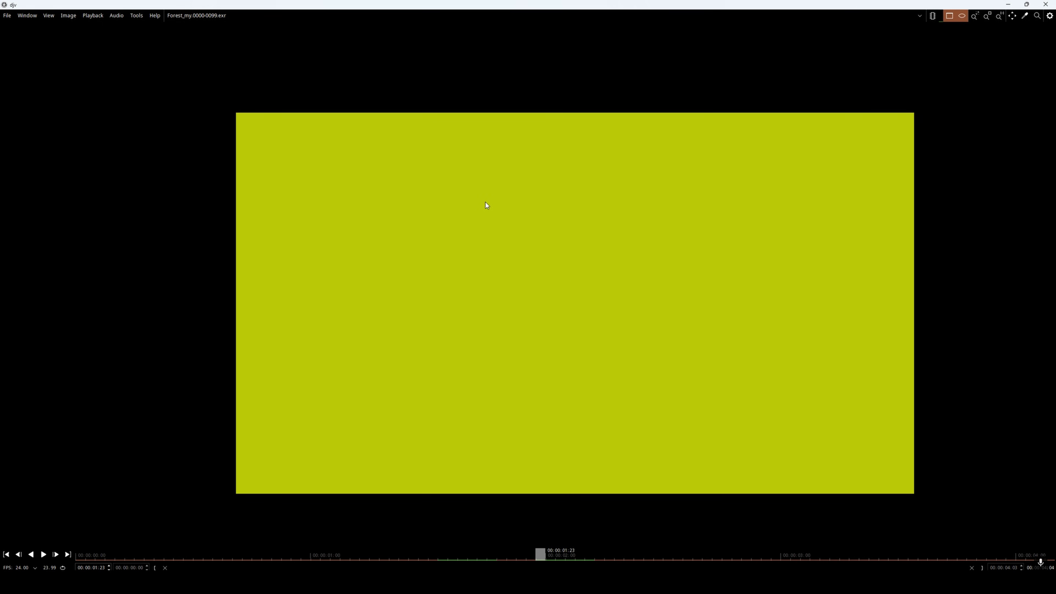
click(7, 16)
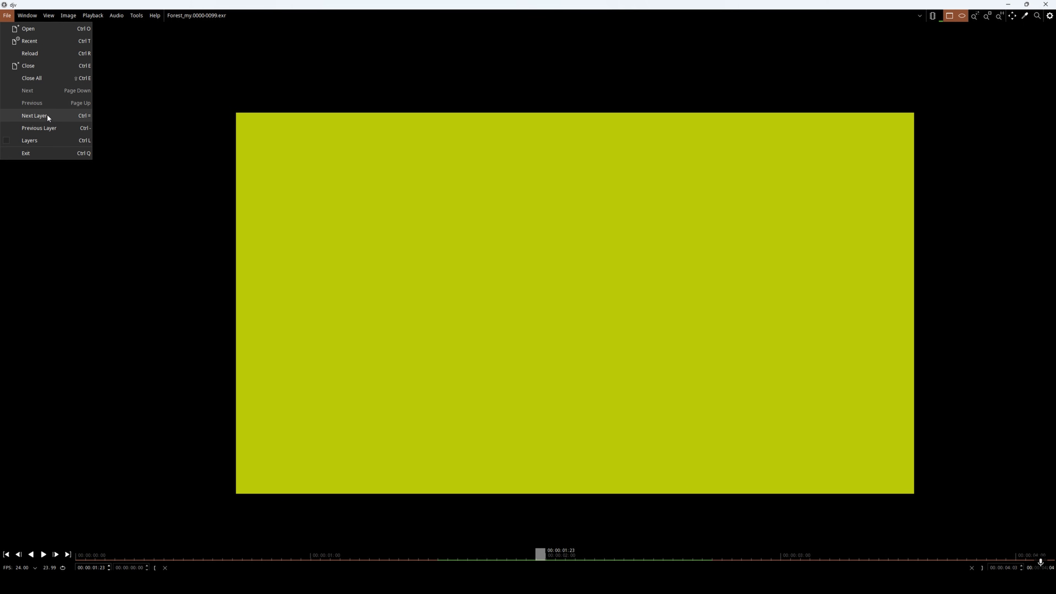
click(69, 116)
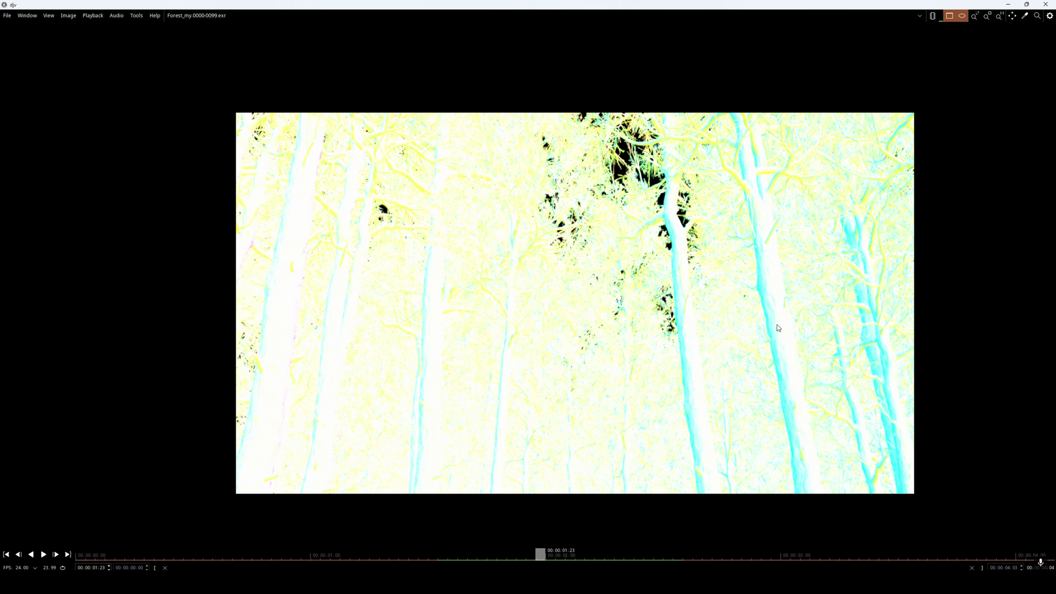
middle_drag(630, 281, 578, 257)
scroll(578, 256, up, 2)
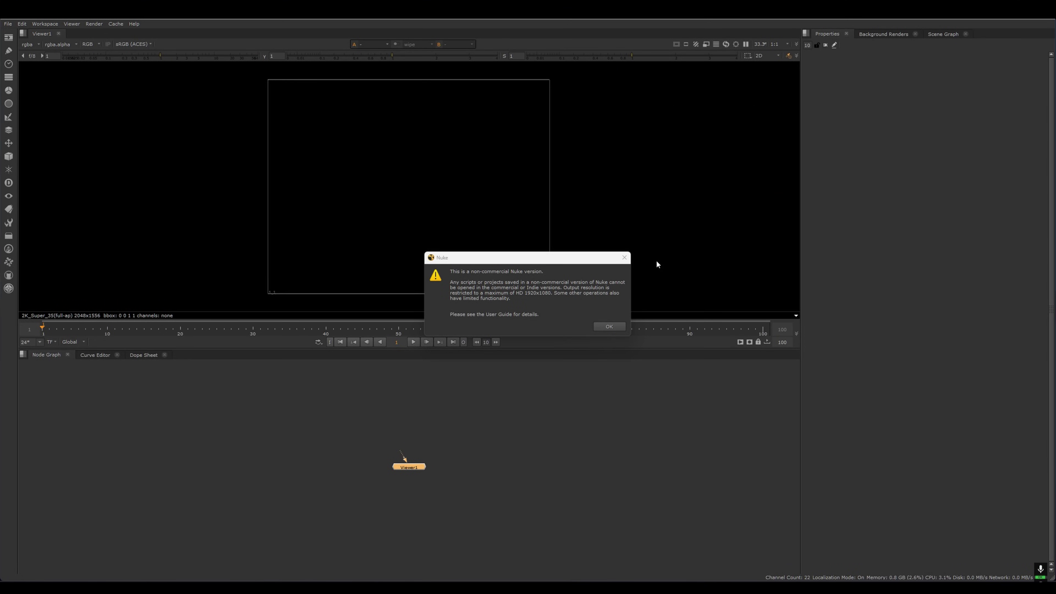
Switch to Nuke, dismiss the non-commercial notice, import the Forest_my EXR sequence into the node graph and connect it to Viewer1
key(Return)
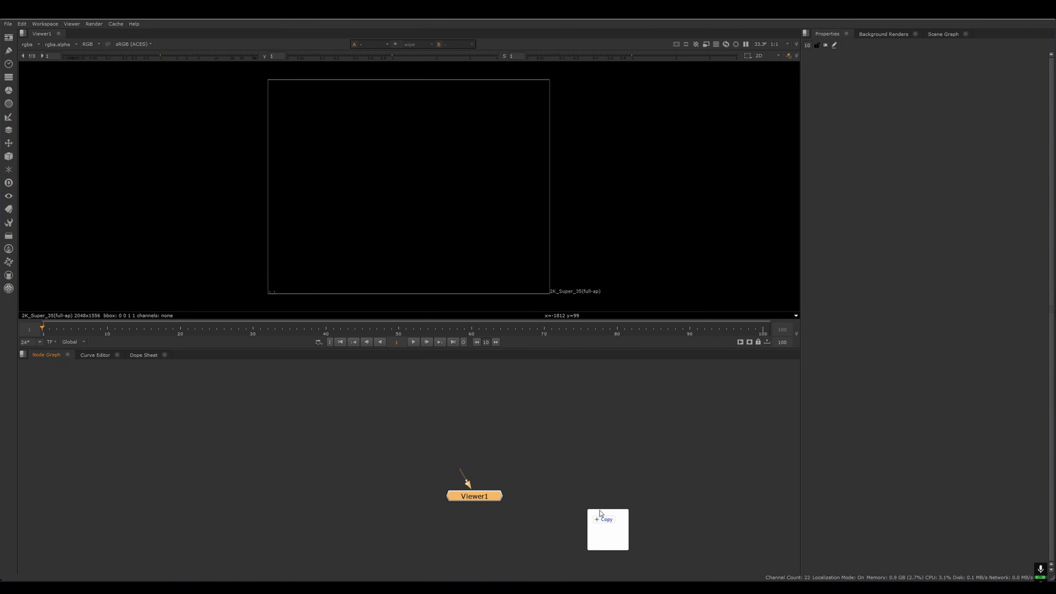
drag(608, 530, 468, 410)
drag(561, 493, 482, 362)
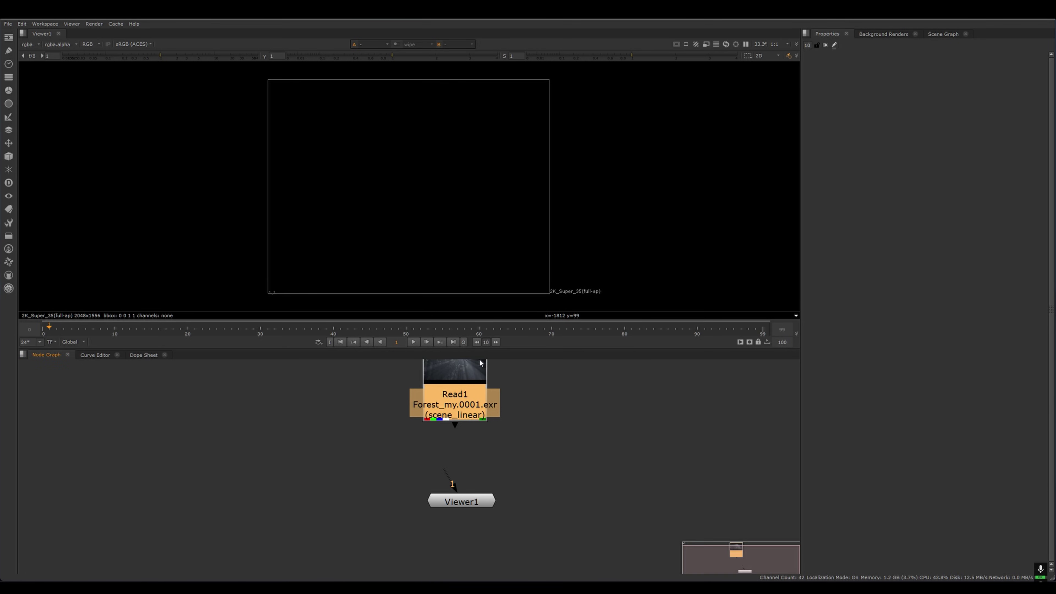
scroll(498, 421, up, 1)
drag(450, 427, 441, 519)
drag(462, 510, 458, 520)
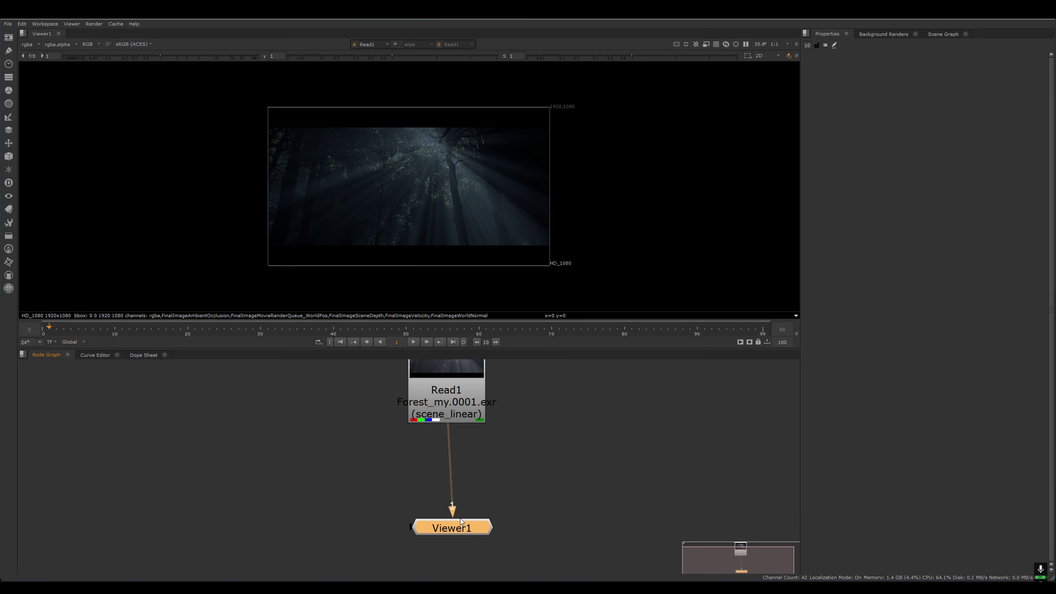
Go to frame 56 and examine the forest image in the viewer
middle_drag(493, 476, 488, 503)
right_click(489, 503)
click(649, 234)
scroll(465, 199, up, 3)
middle_drag(470, 201, 526, 222)
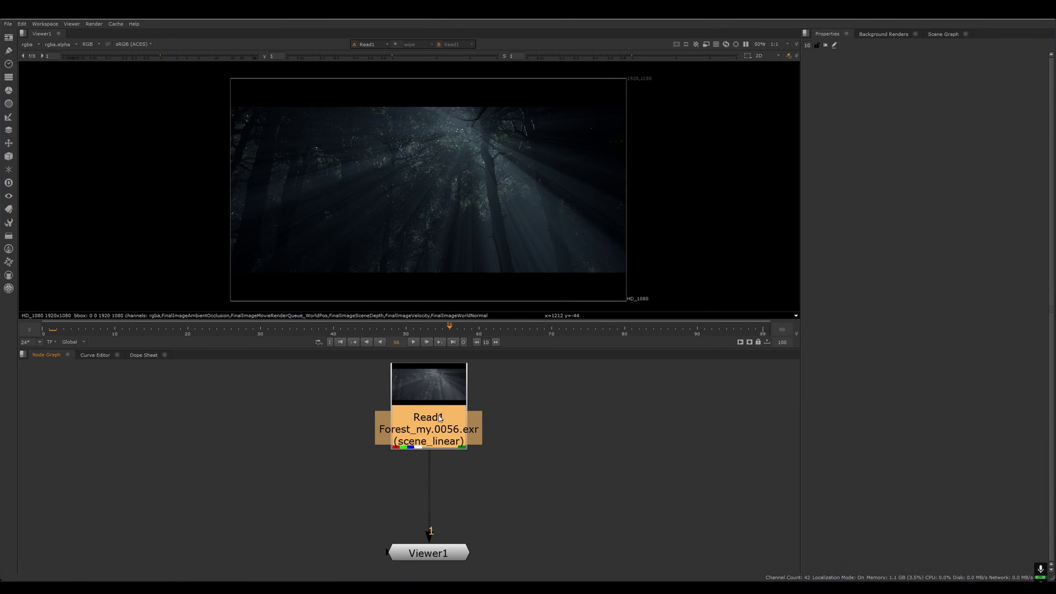
Insert a Shuffle node between Read1 and Viewer1, placed slightly below the Read node
drag(436, 417, 453, 424)
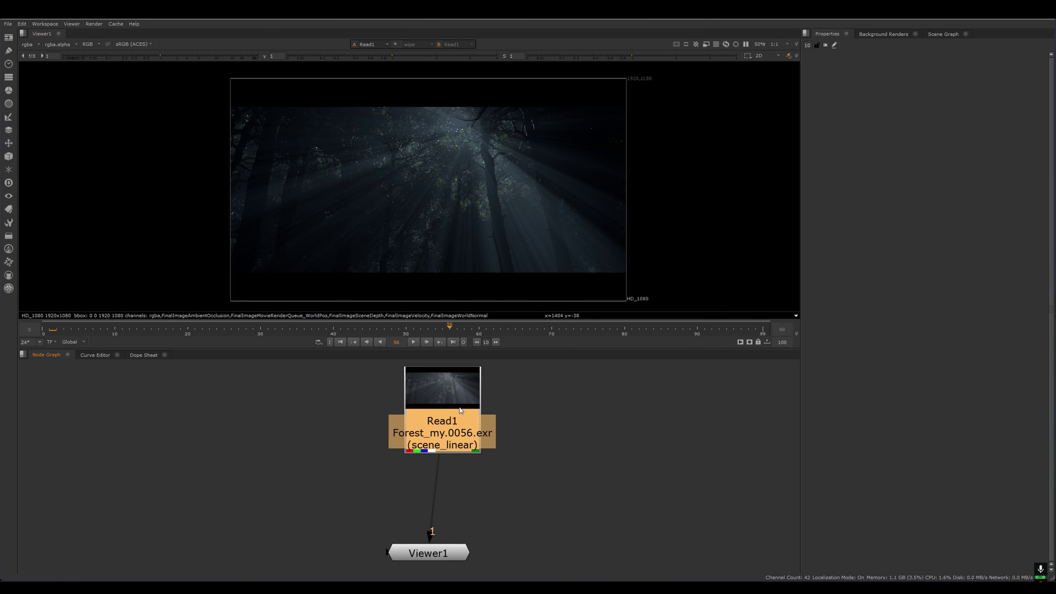
key(Tab)
text(shufl)
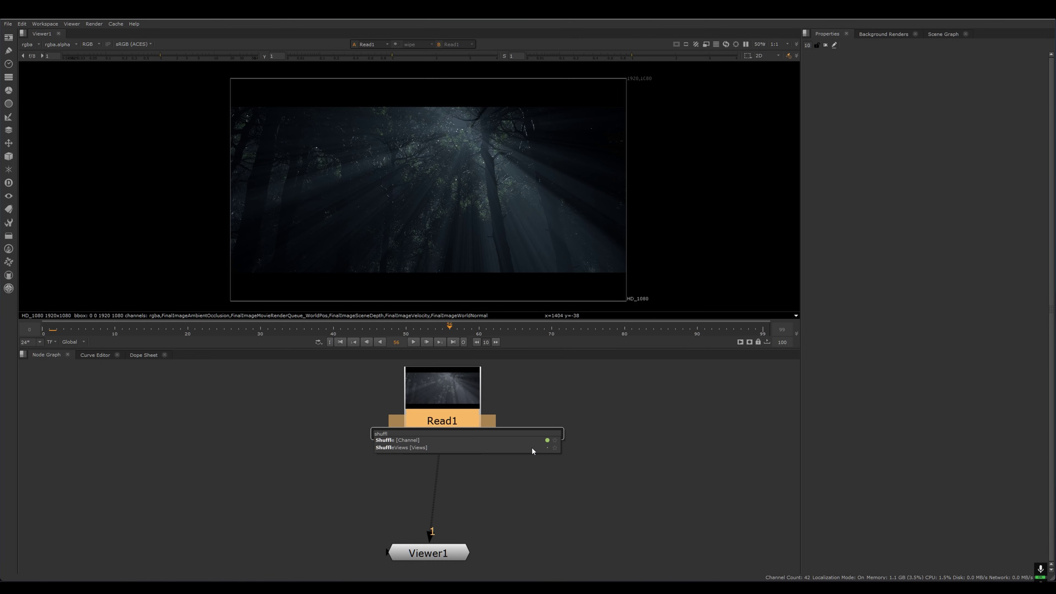
click(400, 440)
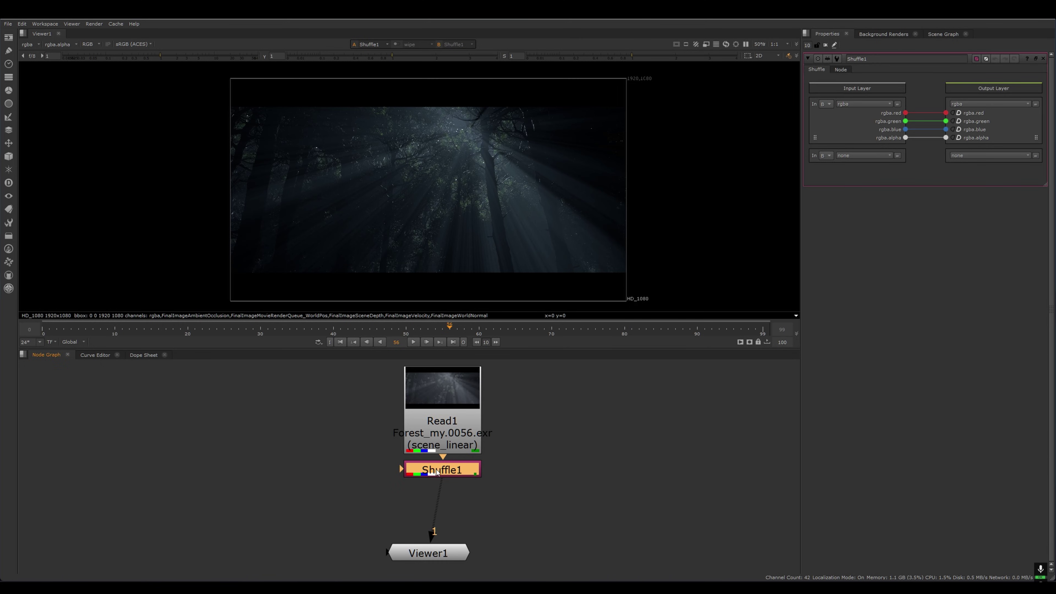
drag(401, 467, 408, 489)
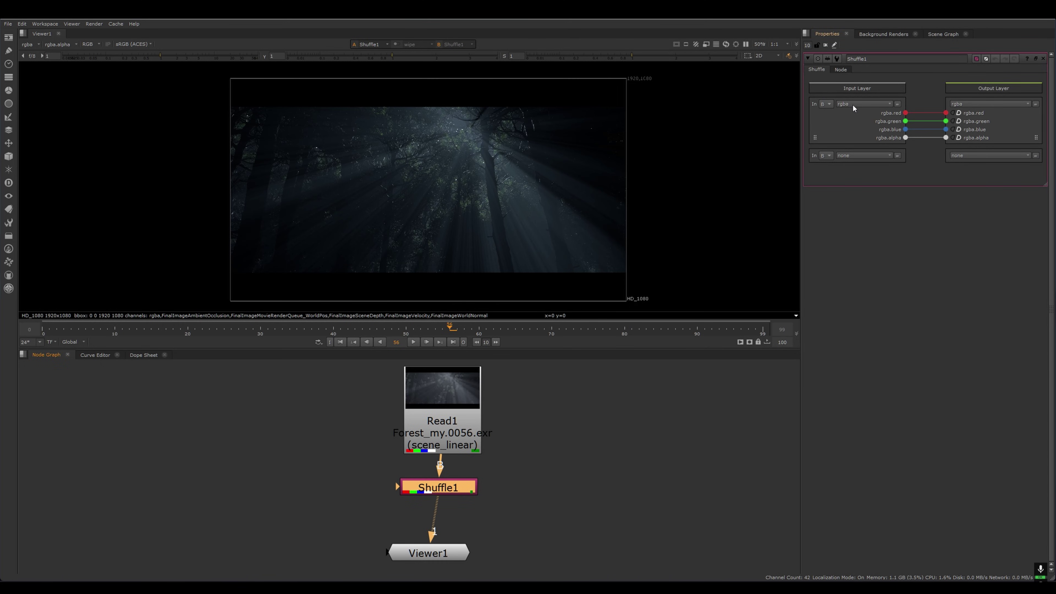
Set the Shuffle node's input layer to FinalImageSceneDepth and inspect the depth pass in the viewer
click(854, 105)
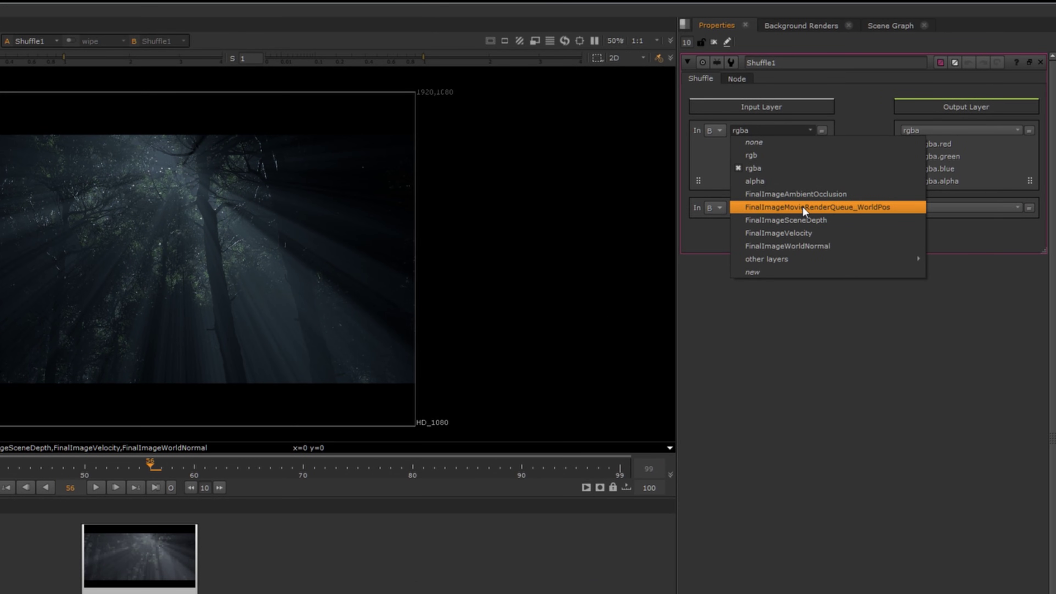
click(798, 216)
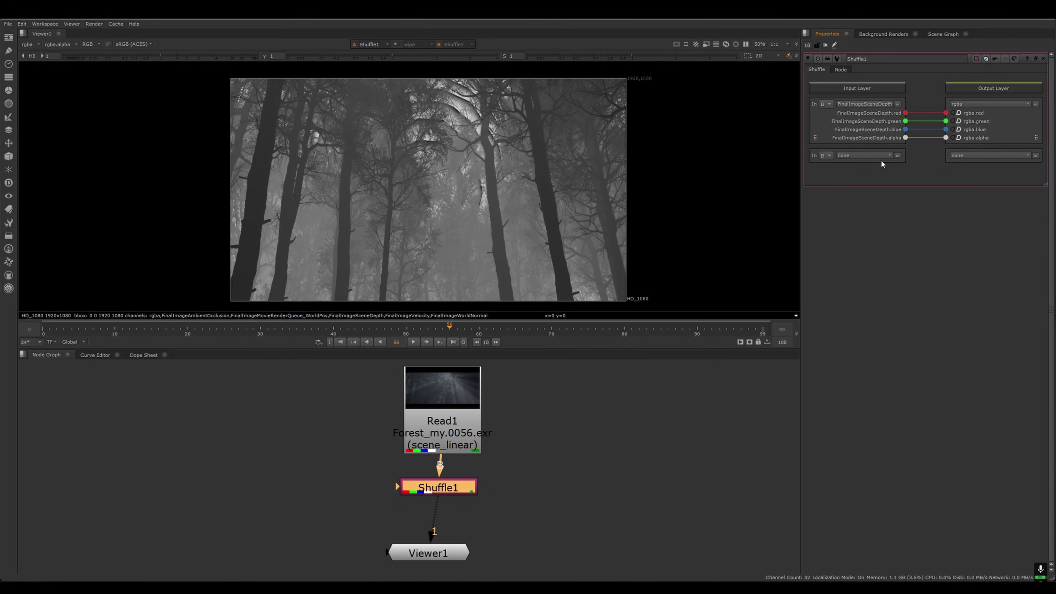
scroll(470, 177, down, 1)
scroll(430, 201, up, 1)
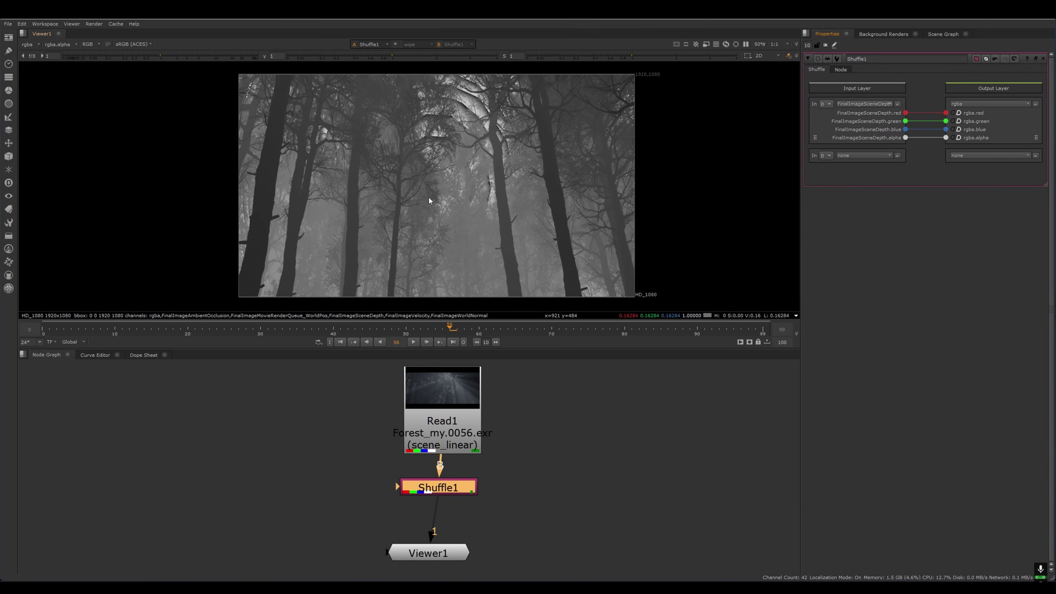
scroll(430, 201, down, 1)
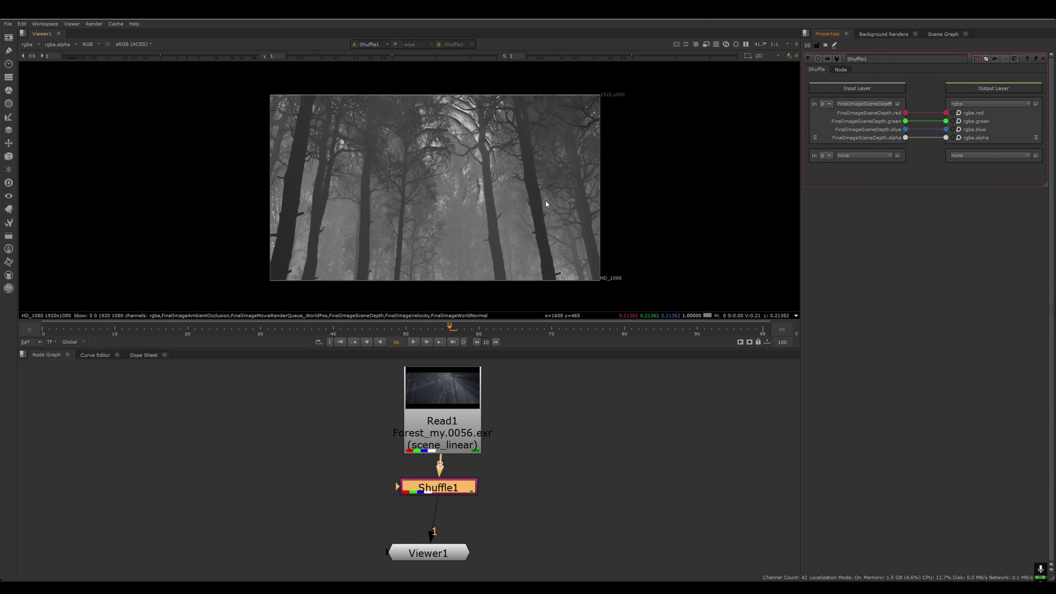